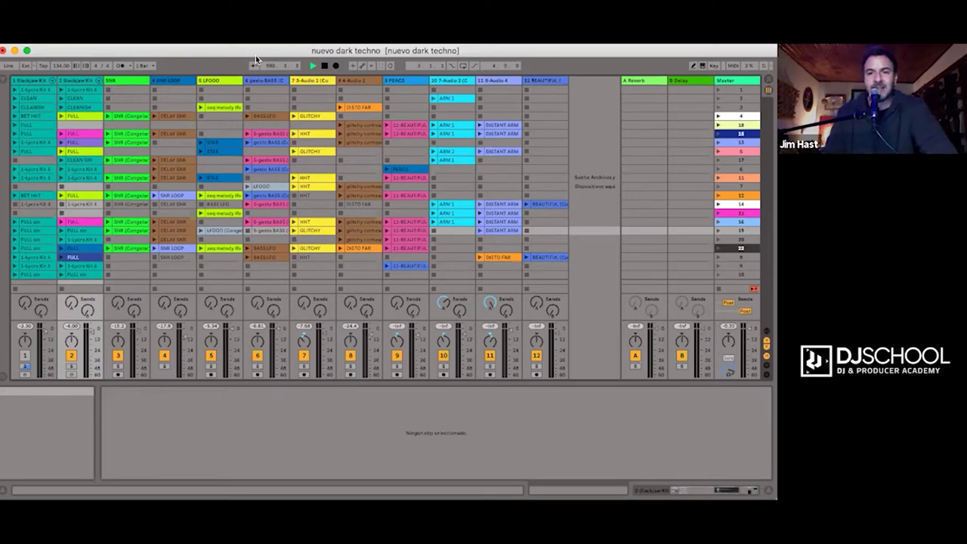
Switch to the Arrangement view and stop playback.
key(Tab)
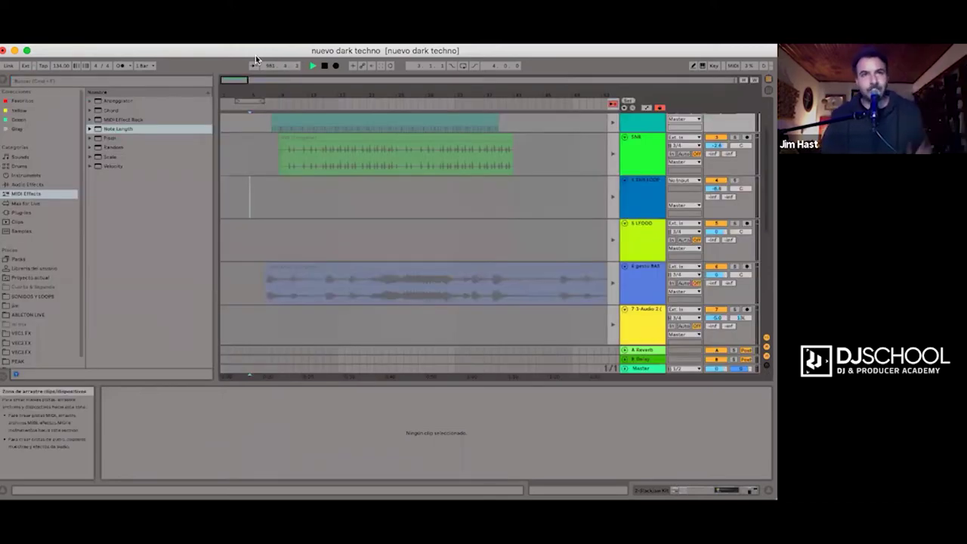
click(323, 66)
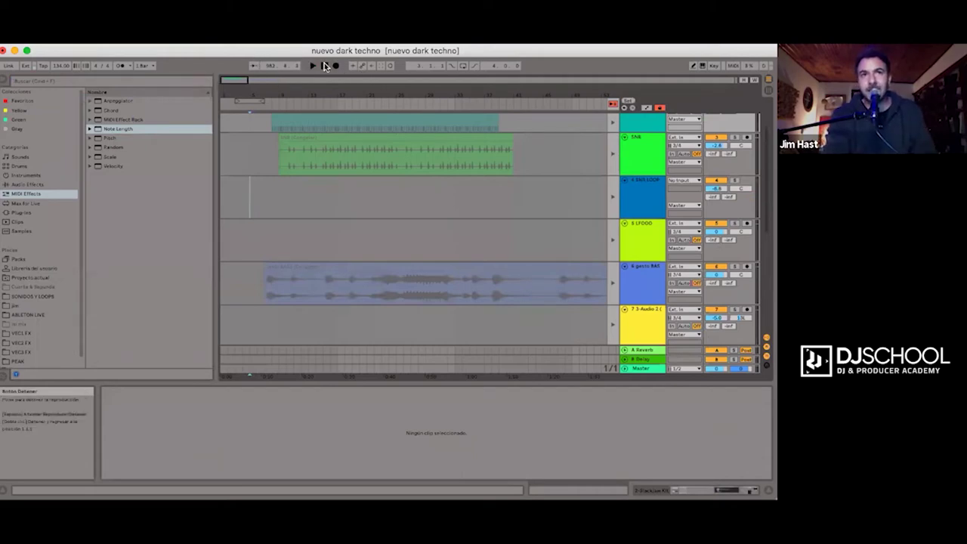
drag(522, 79, 453, 189)
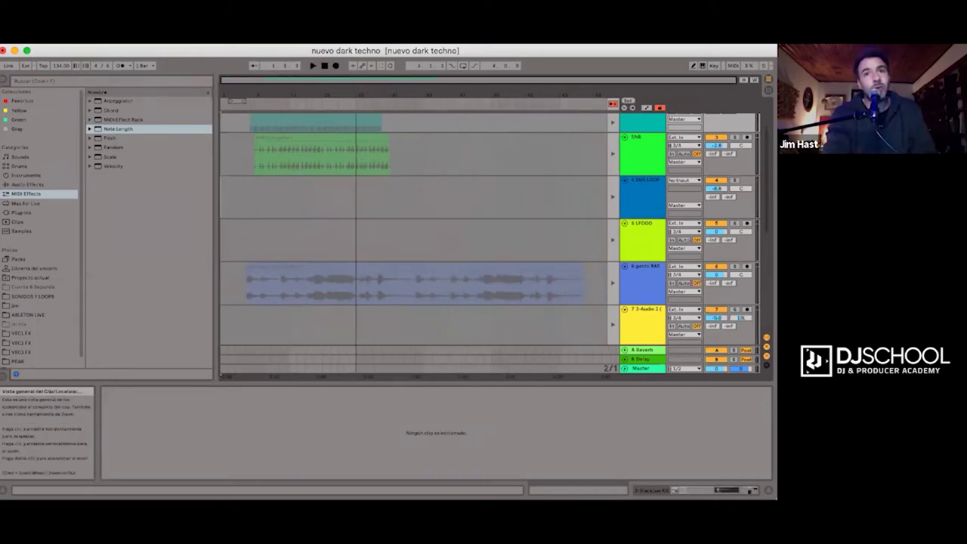
scroll(445, 221, down, 3)
scroll(445, 222, up, 3)
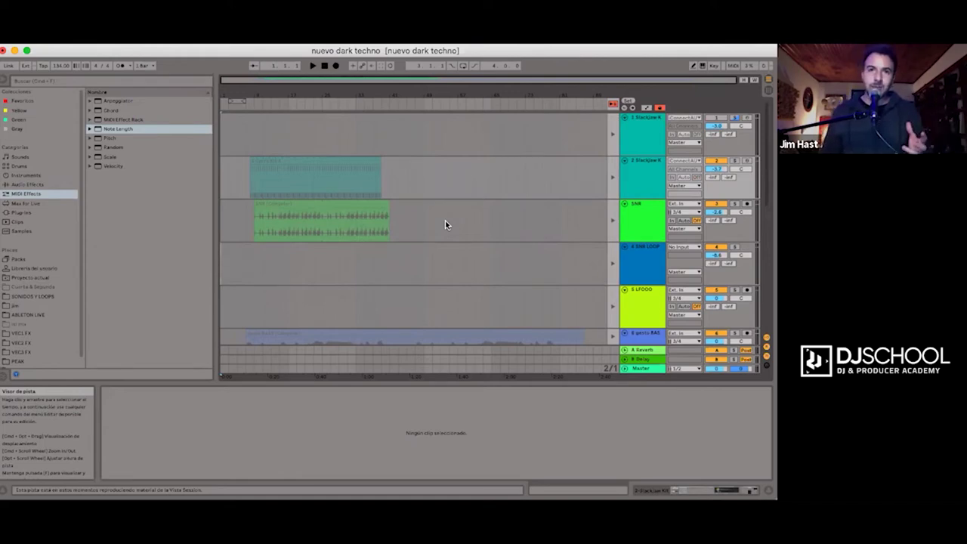
Return playback control to the Arrangement so the recorded clips are active, and select an empty time range on the second drum track.
drag(253, 128, 381, 139)
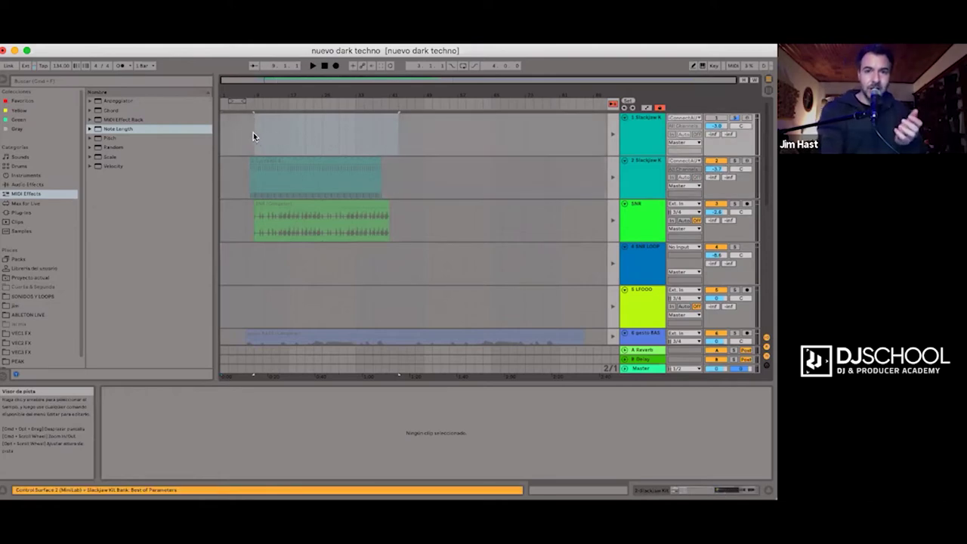
click(382, 129)
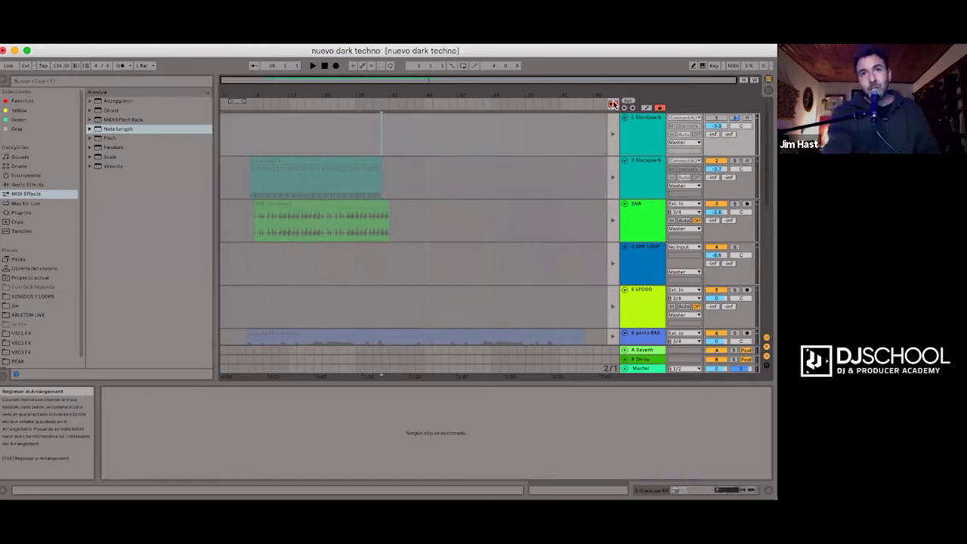
drag(432, 177, 615, 189)
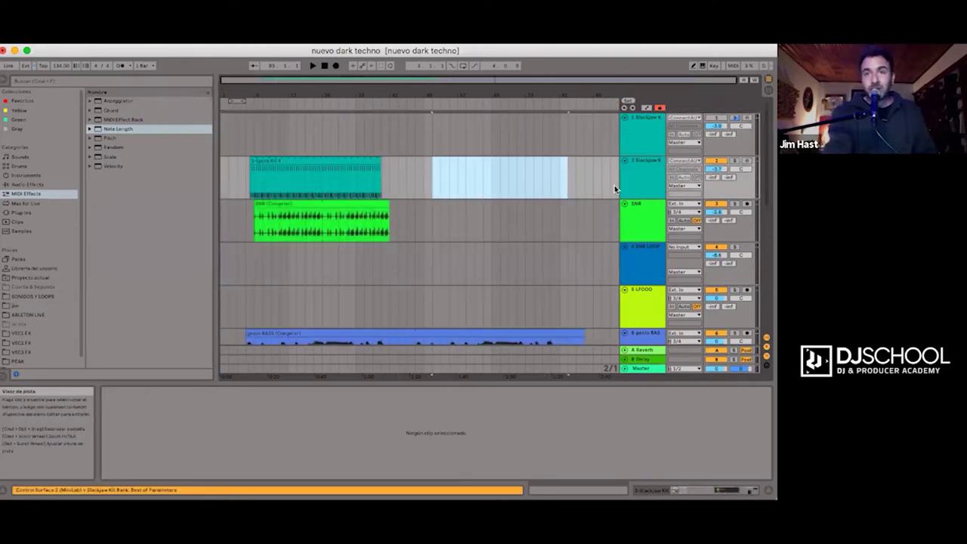
Select individual tracks in the arrangement and mark an empty time range on the SNR LOOP track starting at bar 7.
click(644, 138)
click(644, 233)
click(646, 257)
drag(493, 266, 244, 275)
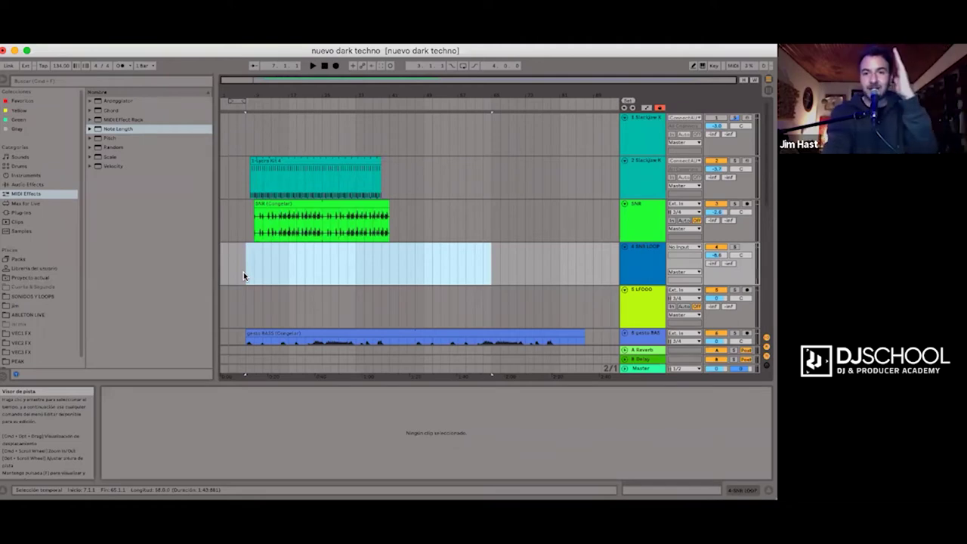
Play the arrangement from bar 5, examine how the drum, SNR and bass clips enter, and stop playback.
click(248, 130)
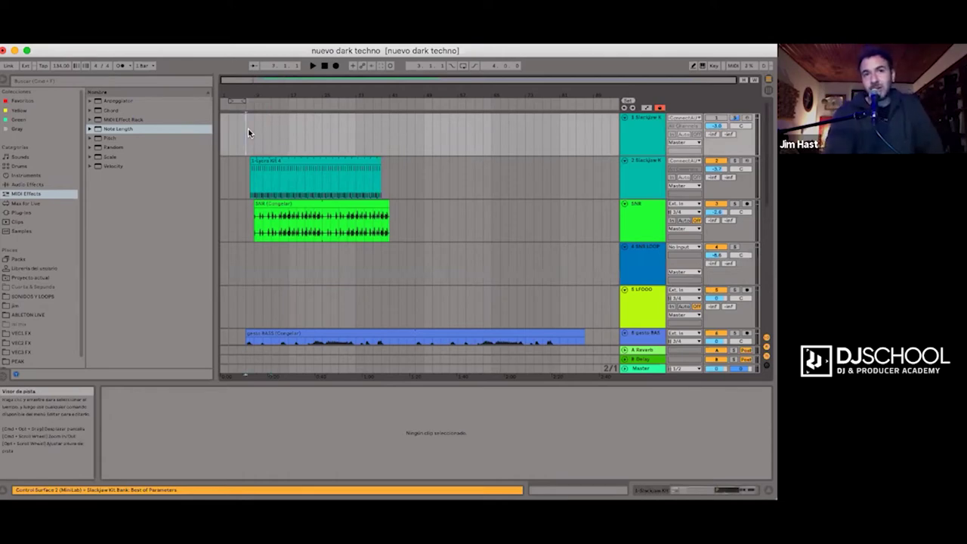
key(space)
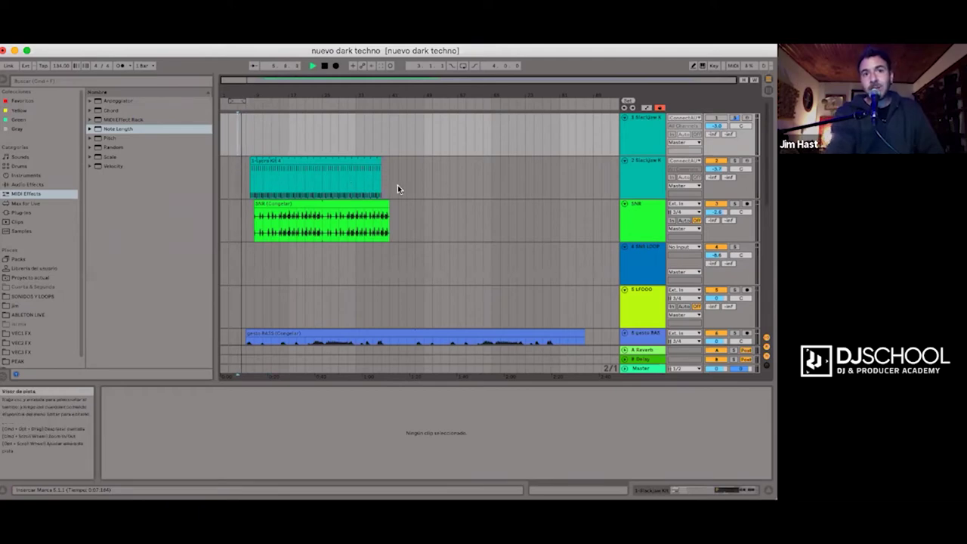
scroll(315, 283, down, 2)
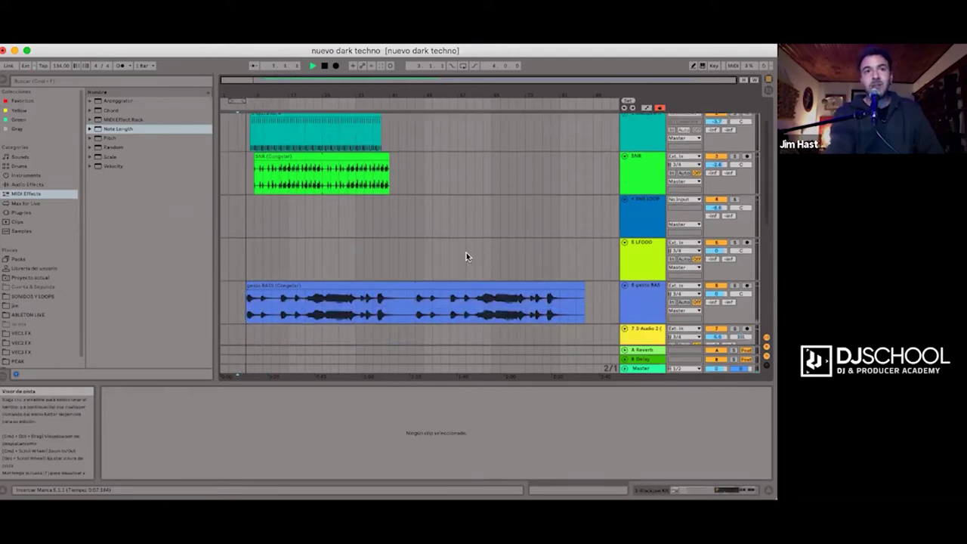
scroll(312, 179, up, 2)
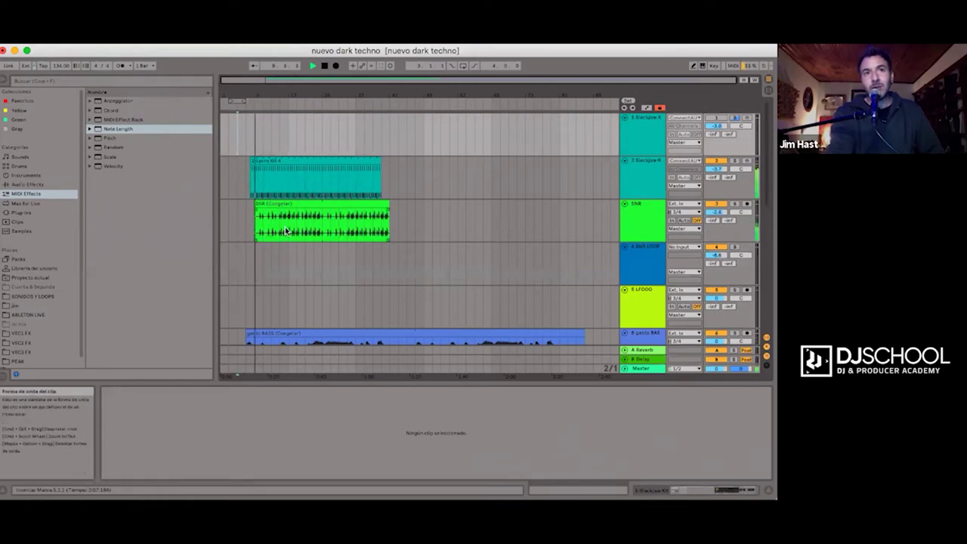
drag(280, 80, 288, 253)
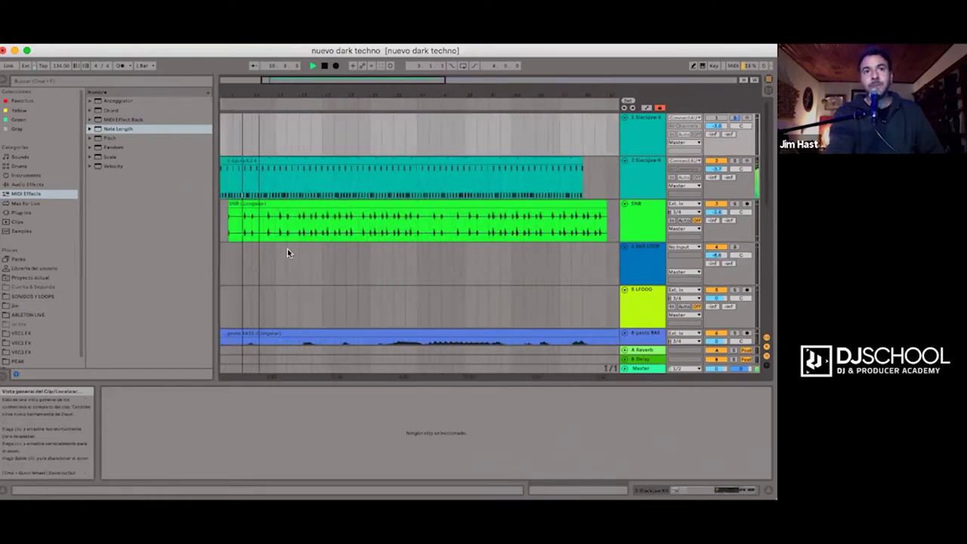
scroll(282, 310, left, 3)
scroll(358, 292, down, 2)
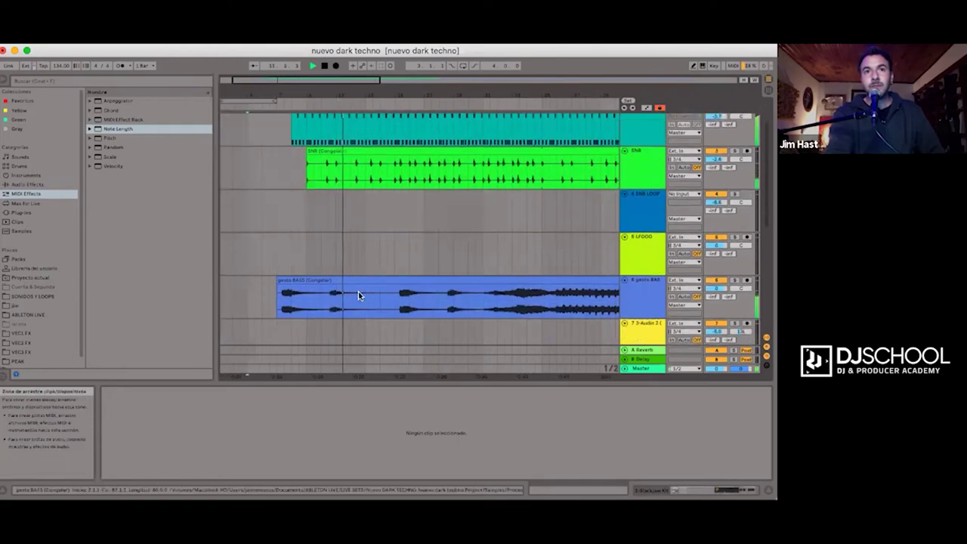
scroll(407, 205, up, 3)
scroll(407, 205, right, 3)
scroll(445, 215, down, 2)
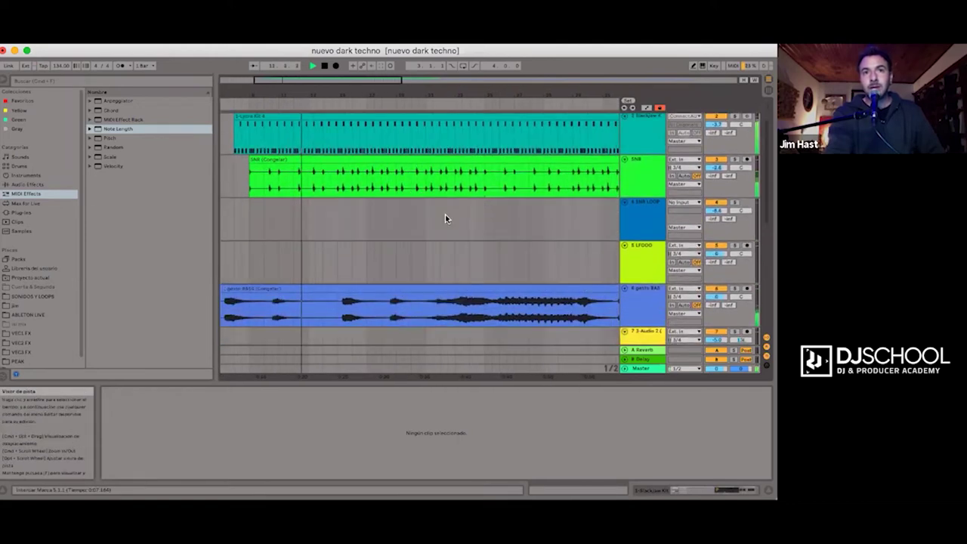
scroll(368, 226, up, 2)
scroll(368, 225, left, 1)
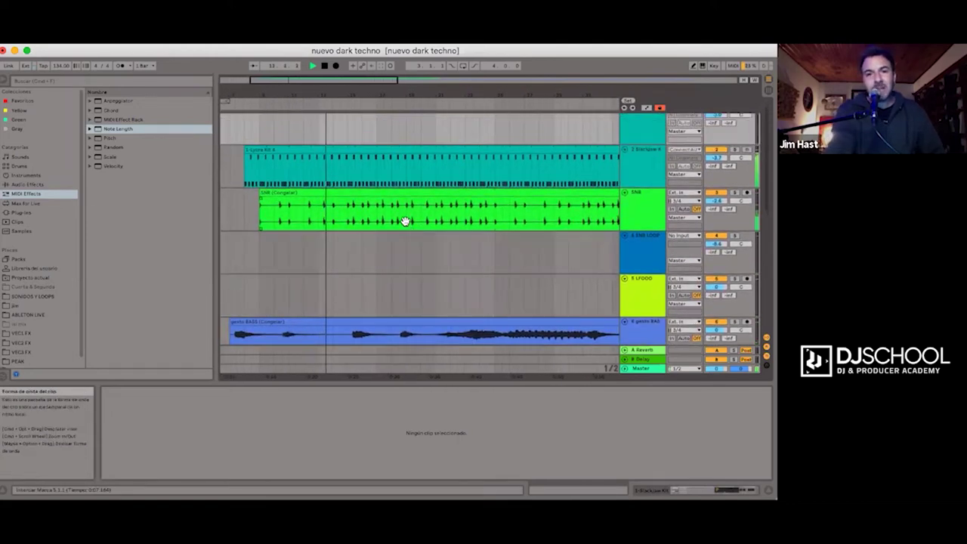
scroll(405, 221, down, 4)
scroll(405, 221, left, 2)
scroll(406, 220, up, 3)
scroll(416, 240, up, 2)
scroll(458, 262, right, 2)
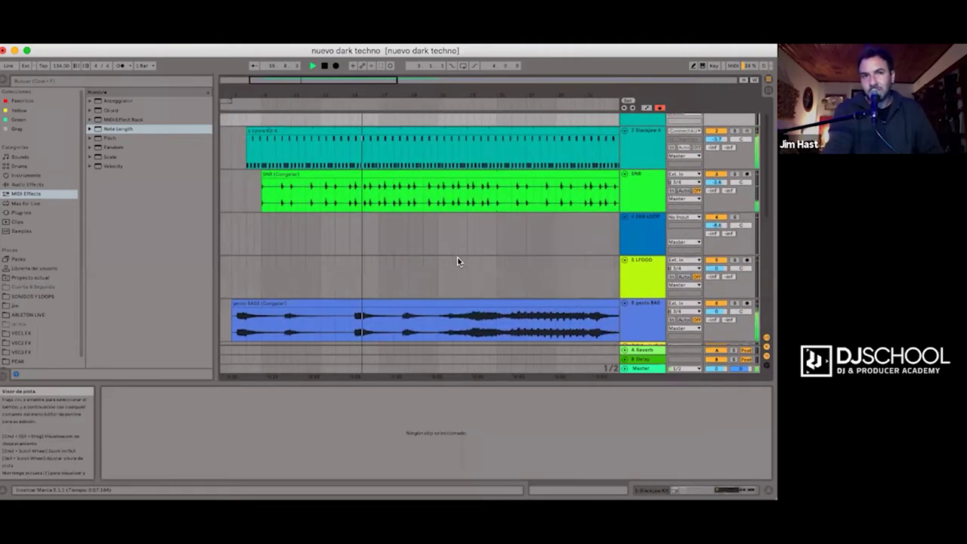
click(457, 262)
key(space)
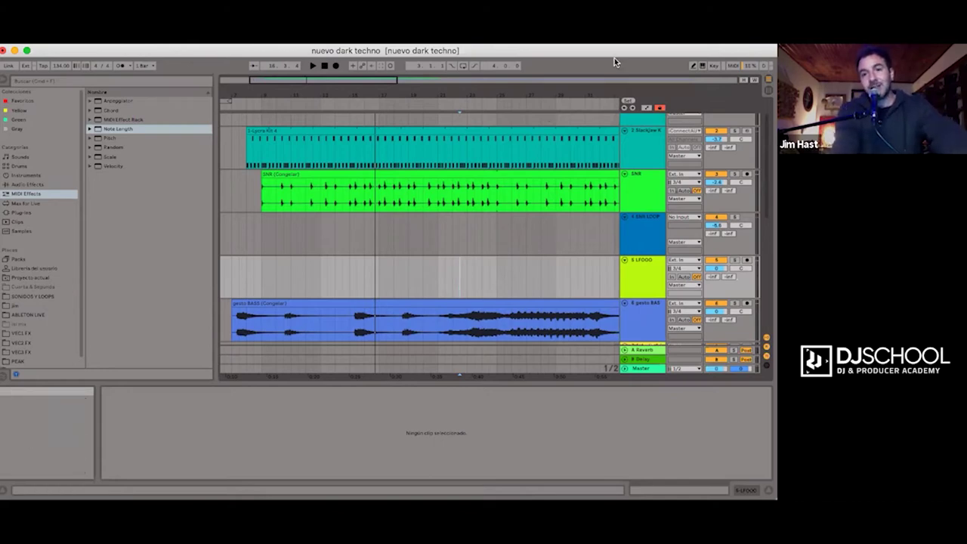
key(Tab)
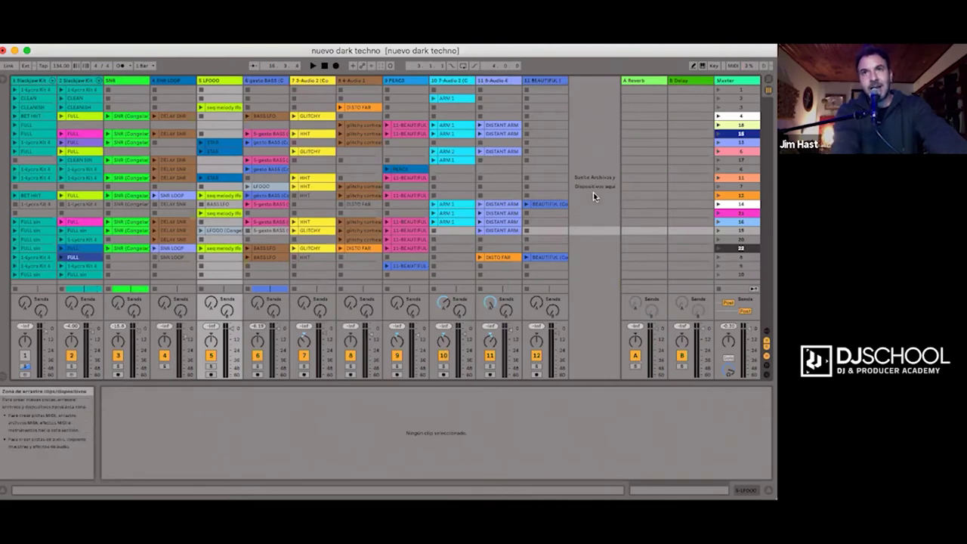
key(Tab)
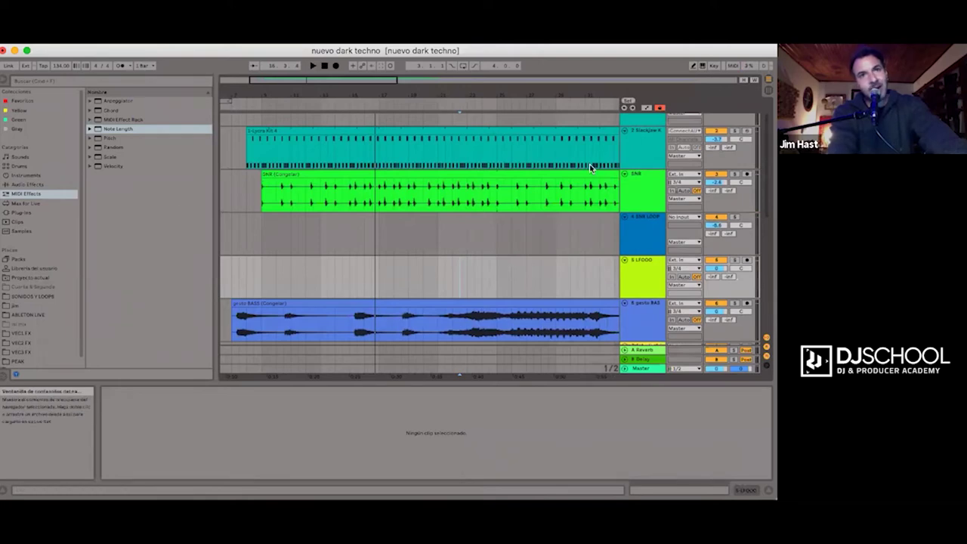
Delete a section of about six bars from the middle of both the Slackjaw Kit drum clip and the SNR clip.
click(223, 158)
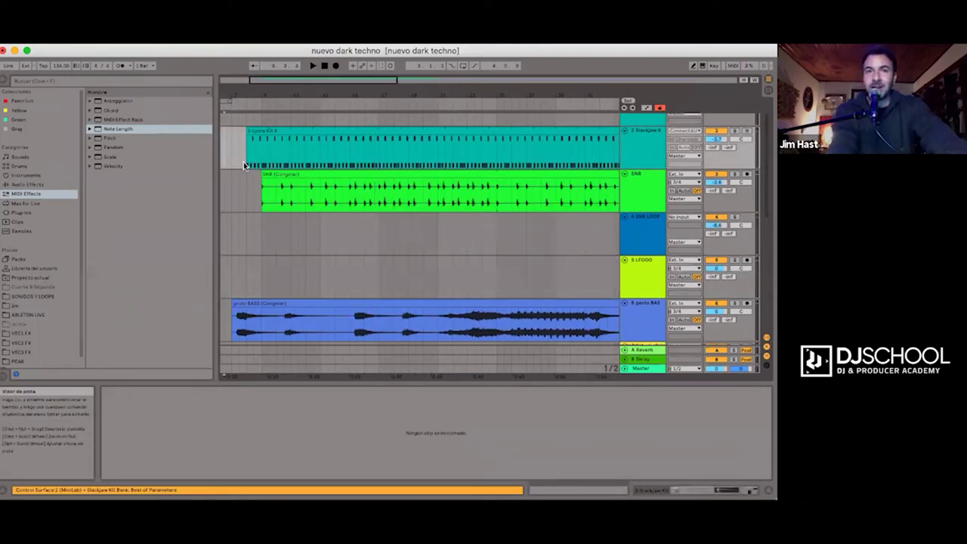
drag(352, 83, 352, 79)
click(255, 176)
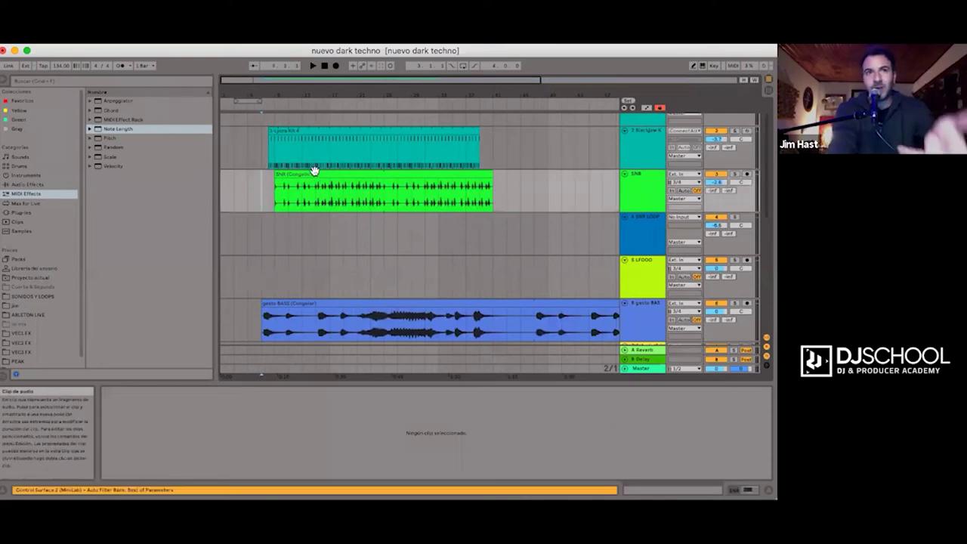
click(345, 200)
drag(345, 200, 380, 146)
key(Delete)
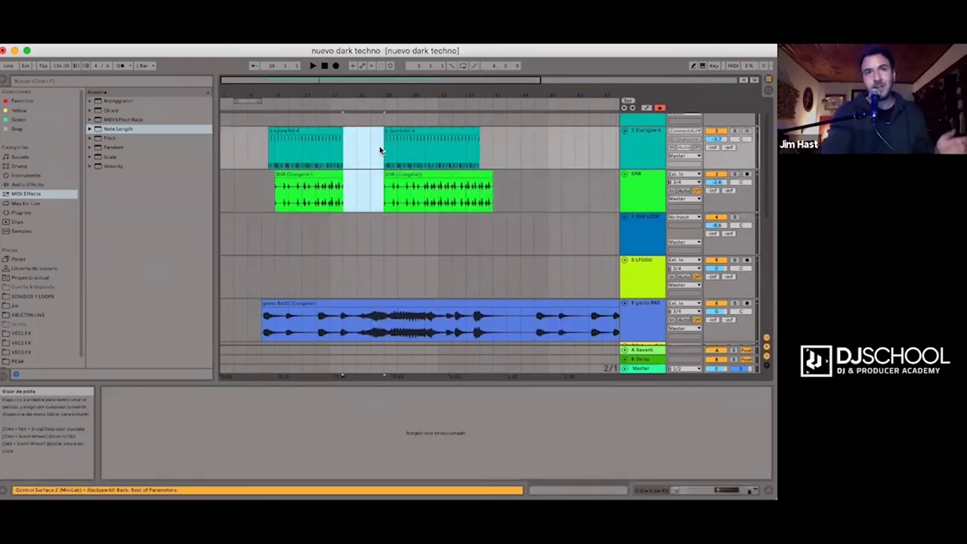
Extend the start of the second Slackjaw Kit drum clip back to bar 23.
drag(388, 118, 438, 120)
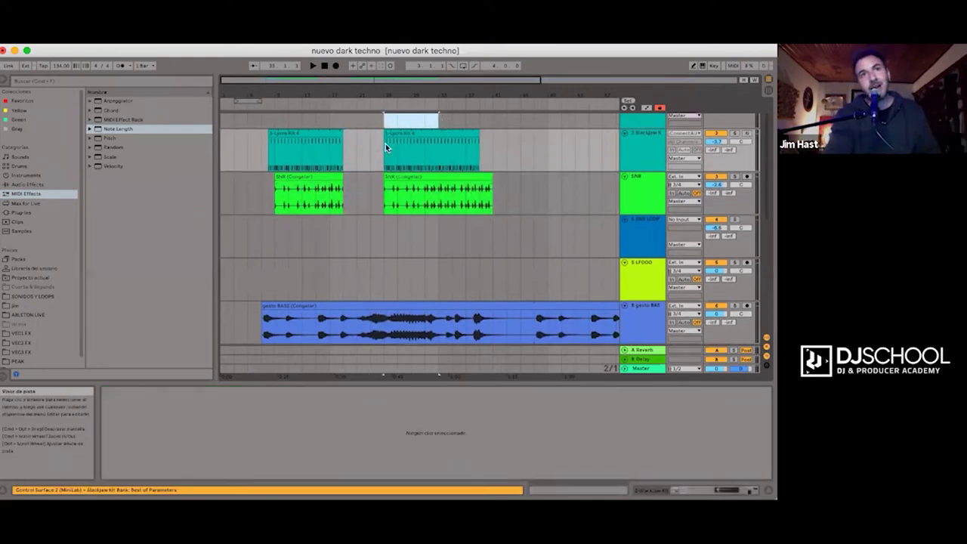
drag(378, 139, 370, 139)
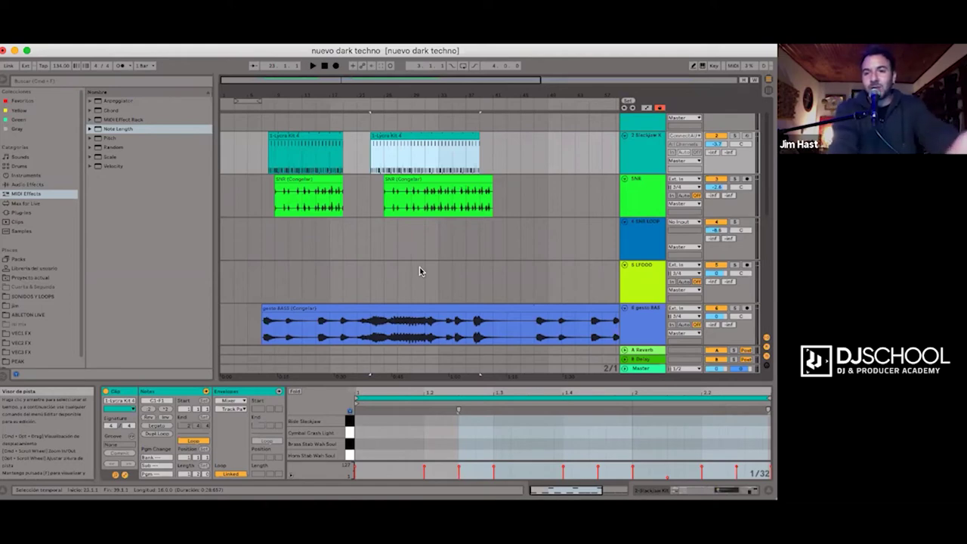
Switch to the Session view and open the GLITCHY clip in scene 4 of the 7 3-Audio 2 track.
key(Tab)
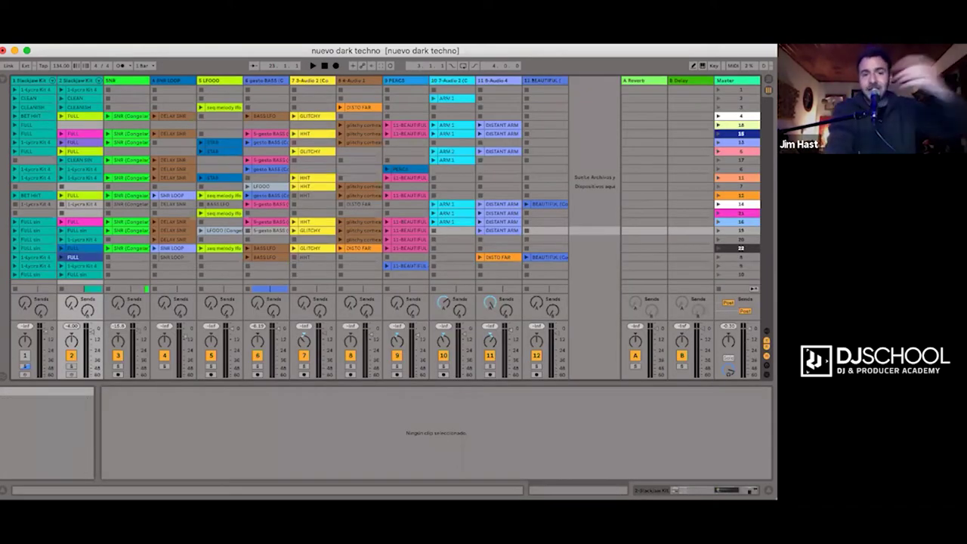
key(Tab)
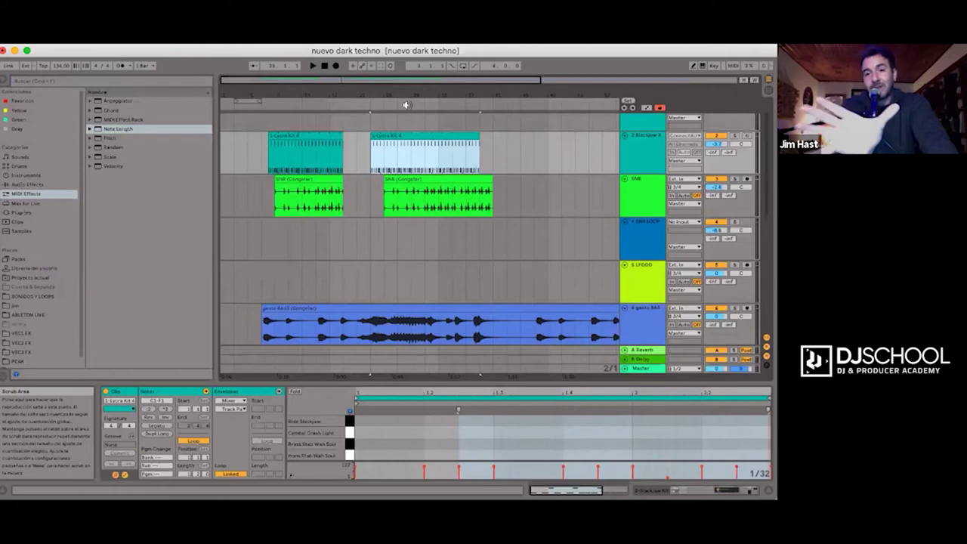
key(Tab)
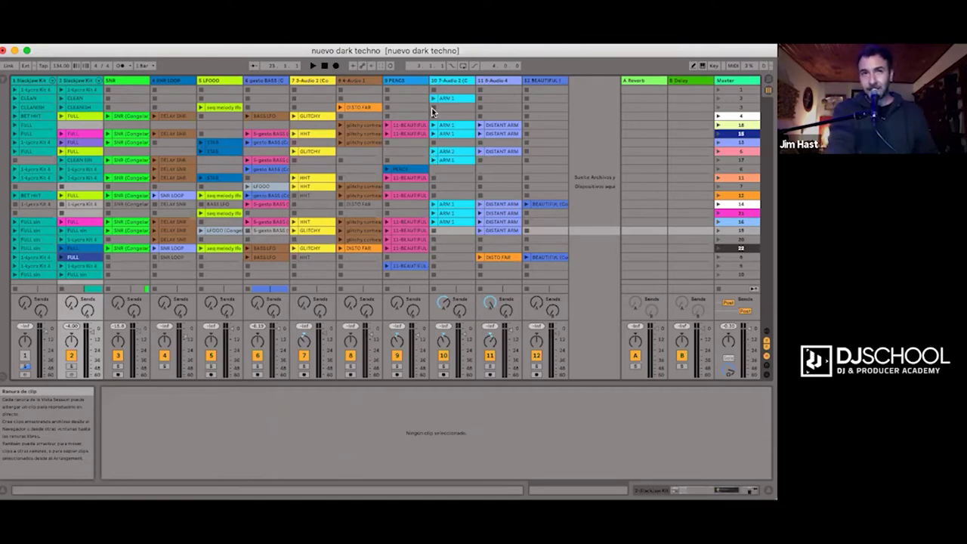
click(310, 116)
click(308, 142)
click(313, 148)
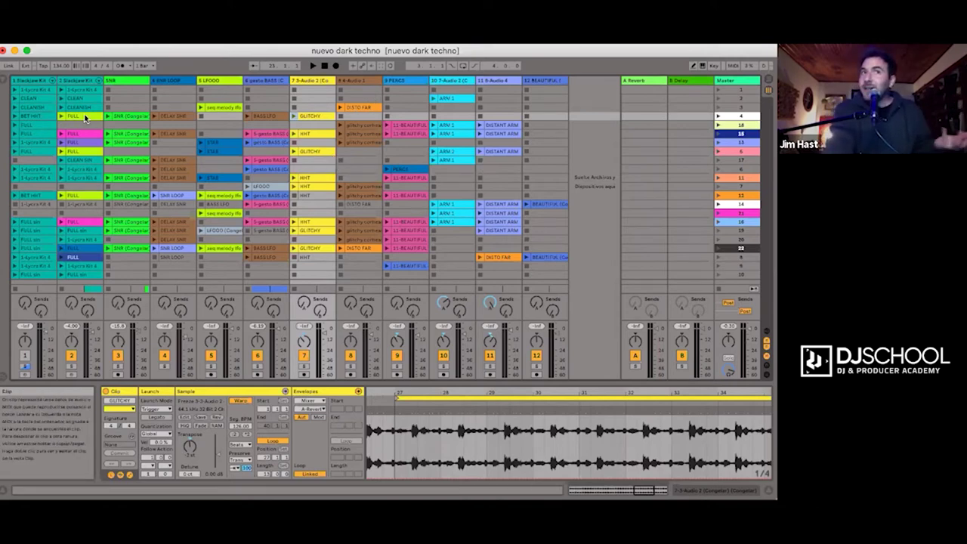
Open the CLEANISH MIDI clip on the second Slackjaw Kit track and launch it.
click(85, 117)
scroll(467, 452, down, 3)
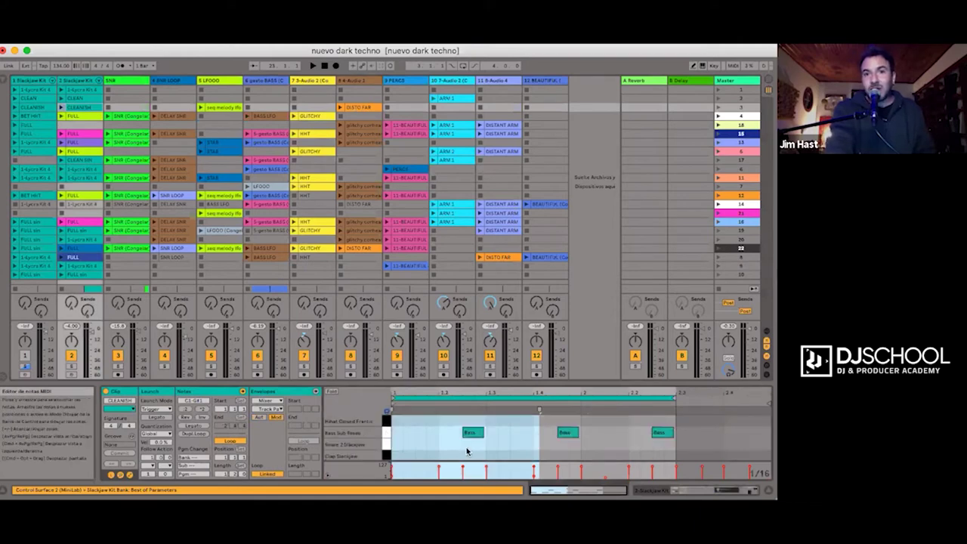
click(62, 109)
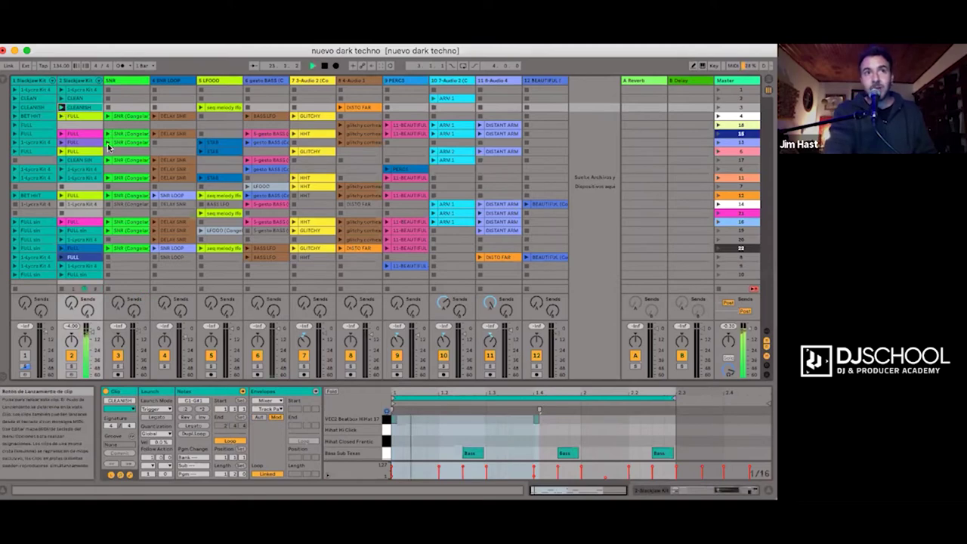
Enlarge the note editor to examine the CLEANISH clip's kick, bass and hi-hat notes, and stop playback.
drag(524, 360, 525, 219)
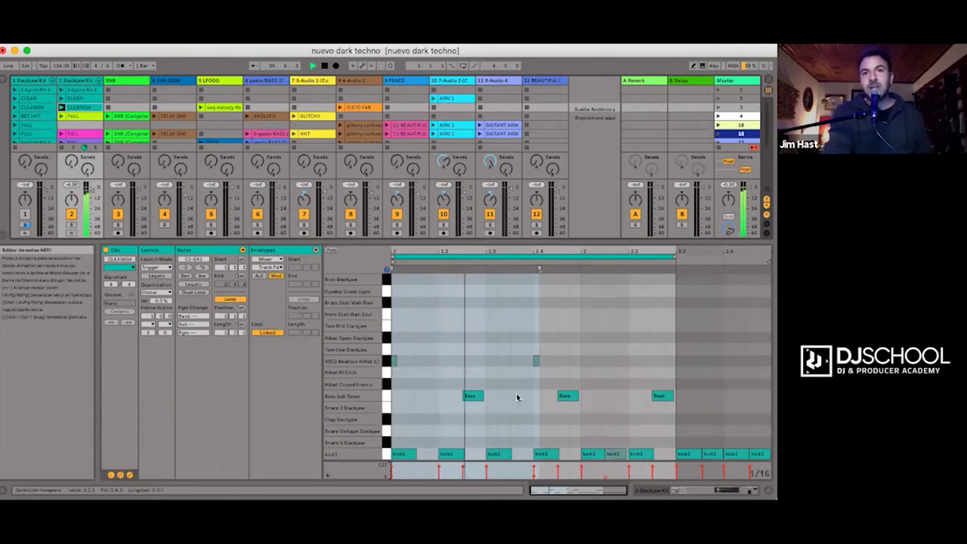
double_click(532, 362)
key(space)
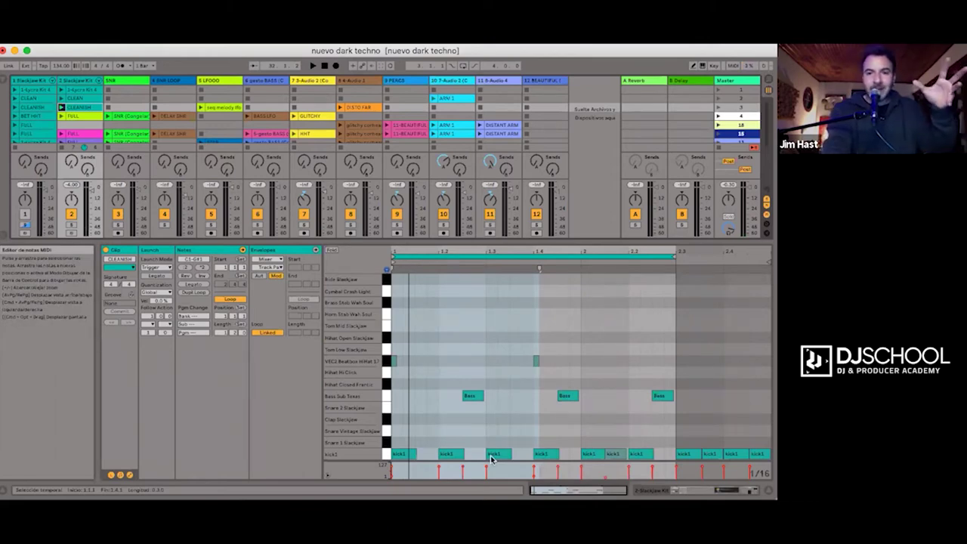
Show the device chain of the second Slackjaw Kit track and collapse its drum rack.
click(87, 85)
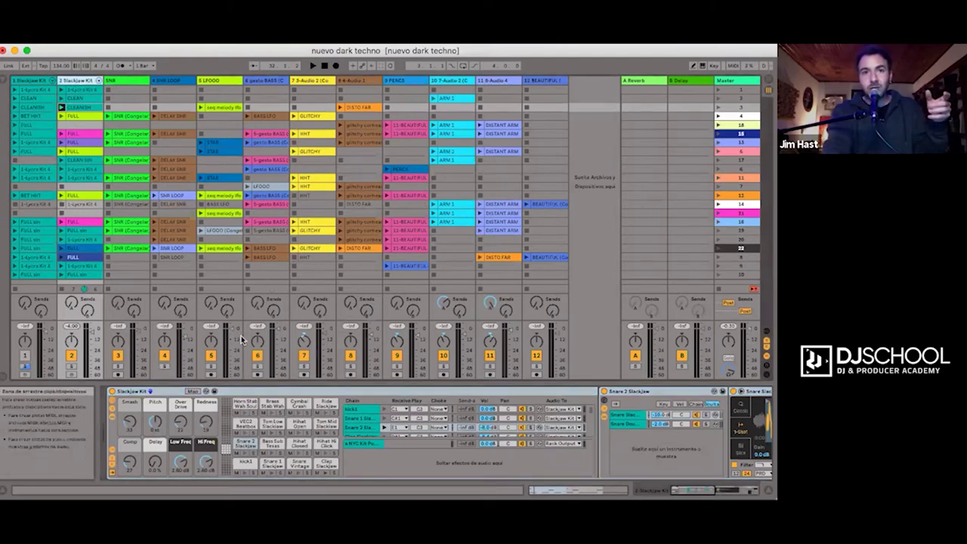
double_click(156, 392)
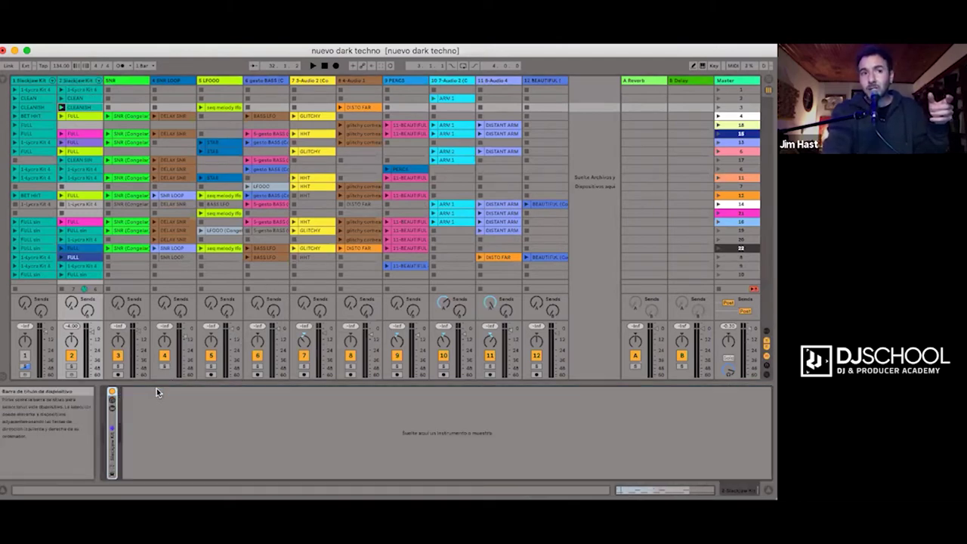
Expand the Slackjaw Kit drum rack and audition its kick, snare, bass, hi-hat and stab pads.
double_click(114, 437)
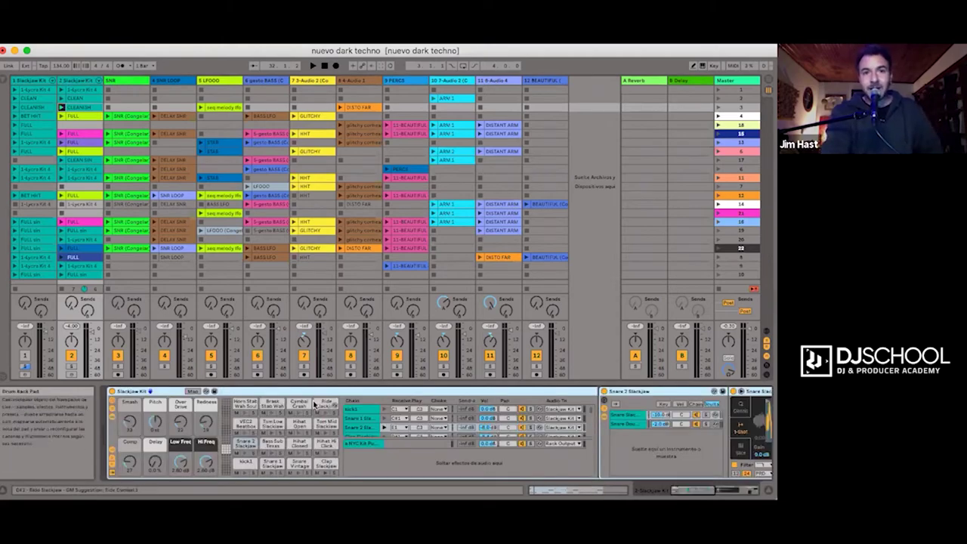
click(242, 472)
click(272, 470)
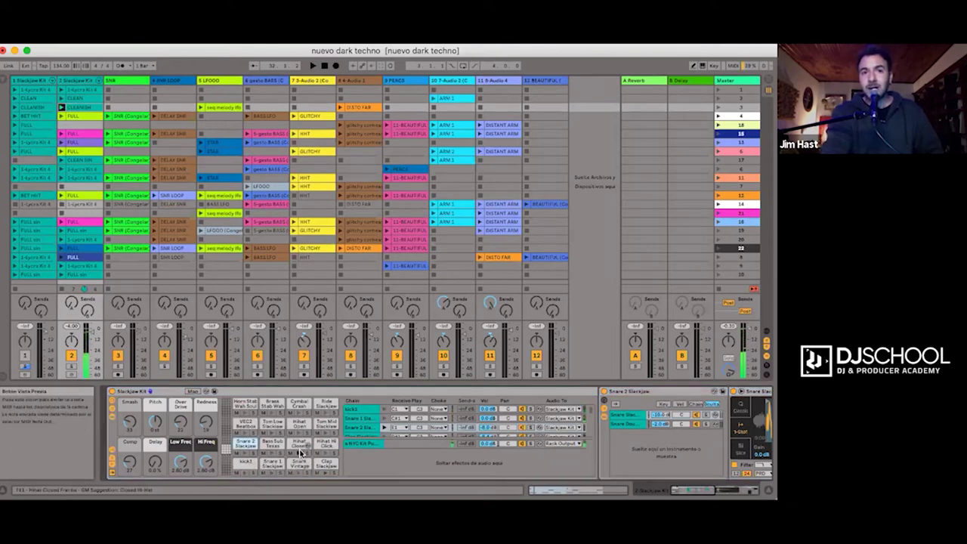
click(301, 453)
click(271, 453)
click(273, 437)
click(298, 412)
click(244, 413)
click(246, 412)
click(246, 412)
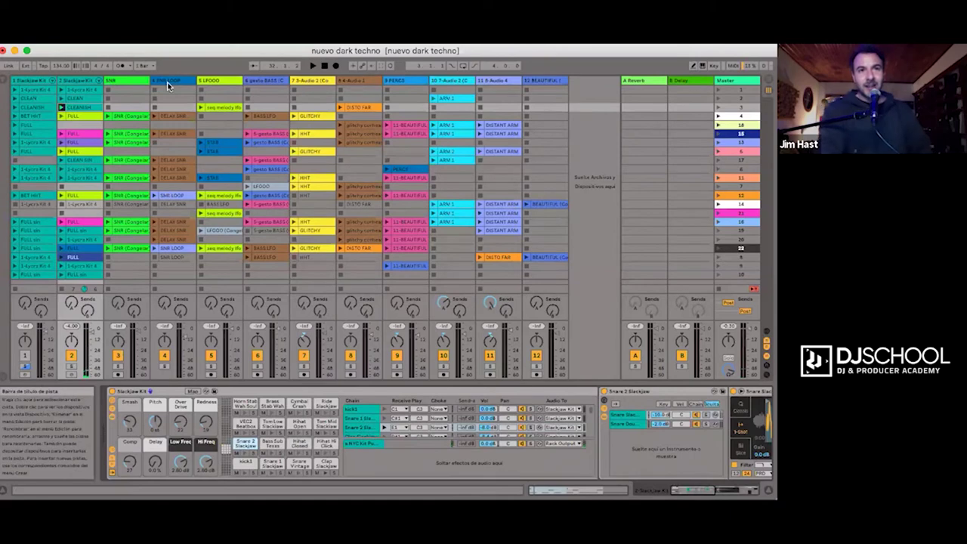
Play the CLEANISH clip of the second Slackjaw Kit track, checking its notes against the drum rack.
double_click(95, 112)
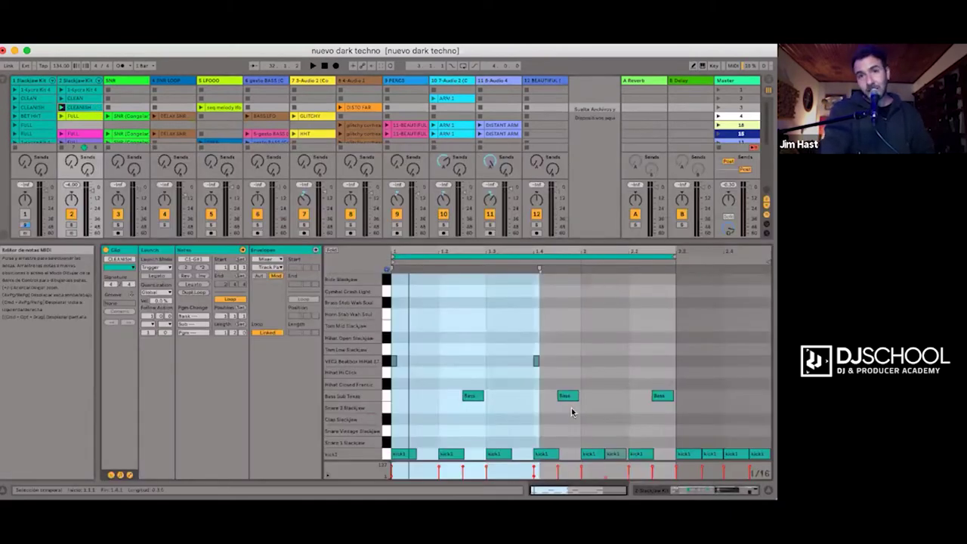
mouse_move(451, 251)
mouse_down()
mouse_move(452, 272)
mouse_move(452, 257)
mouse_up()
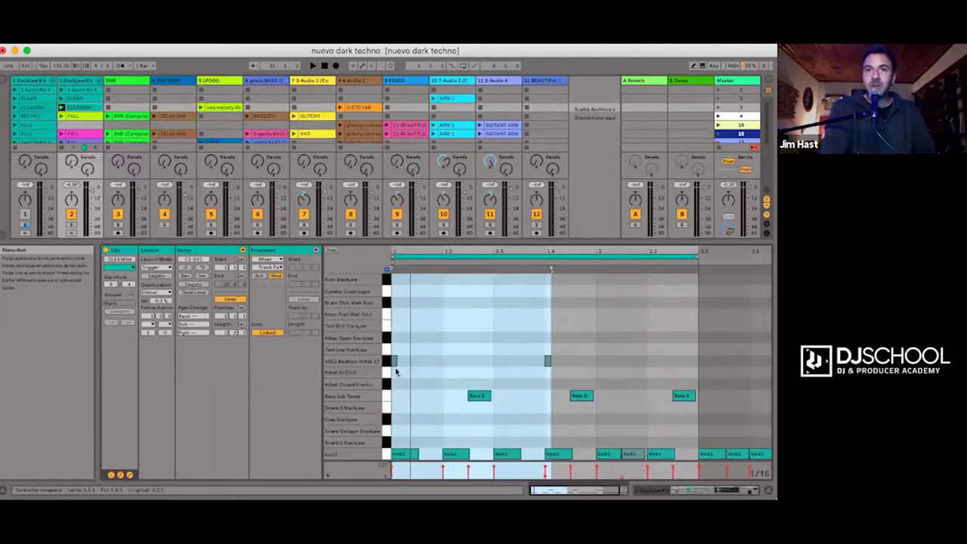
key(space)
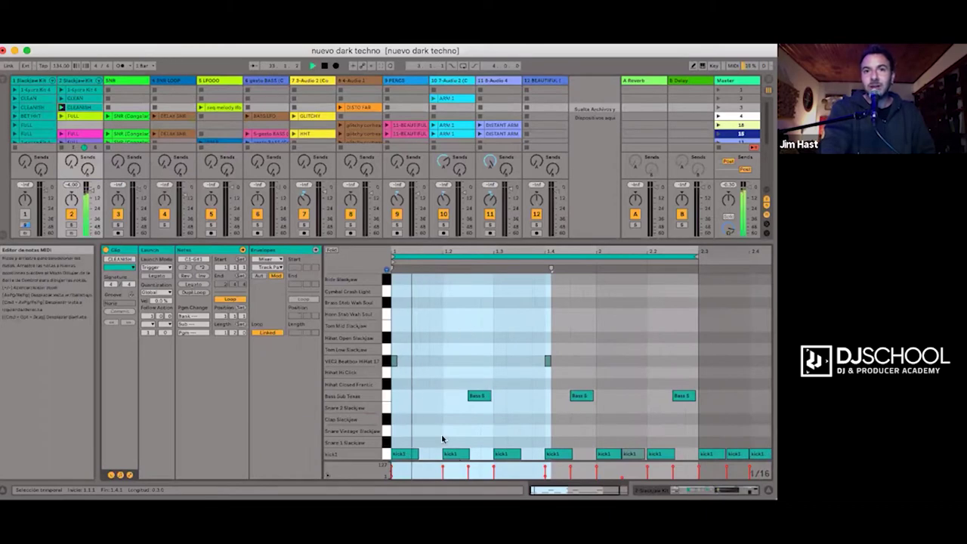
click(76, 79)
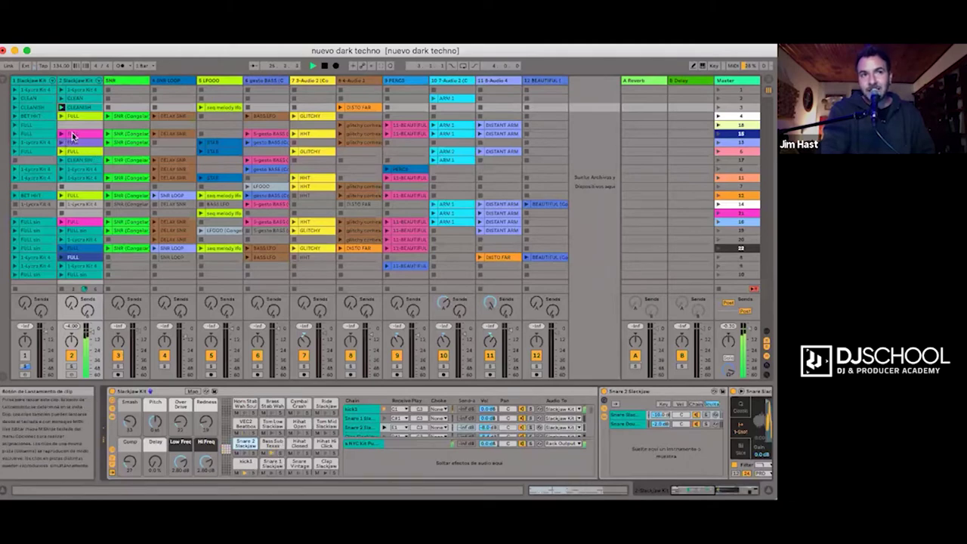
click(79, 108)
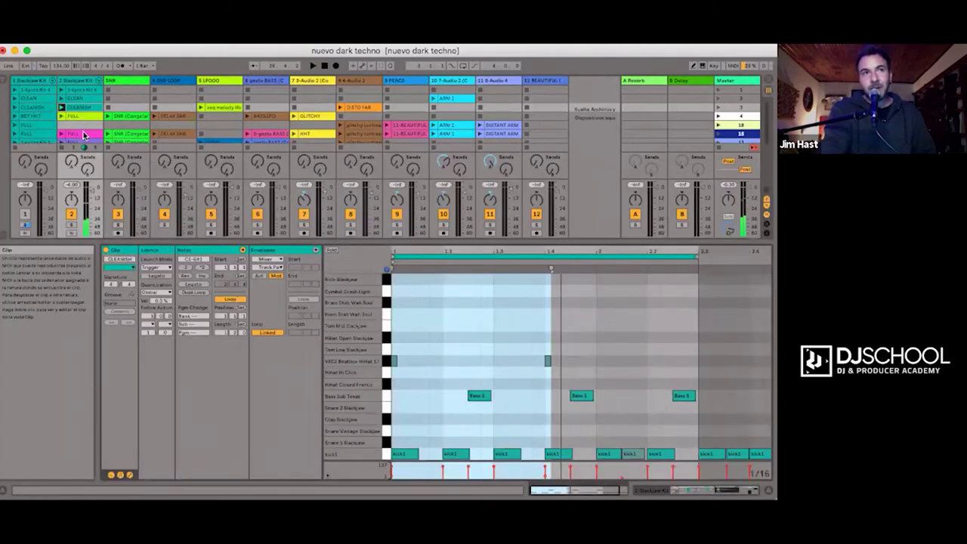
Launch the pink FULL clip of the second Slackjaw Kit track and watch its drum rack during playback.
click(84, 133)
key(Return)
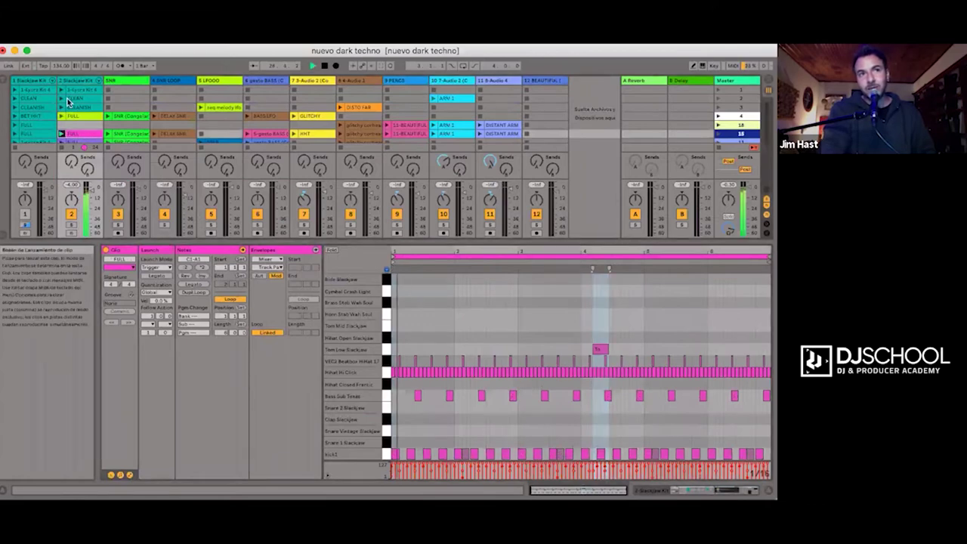
double_click(86, 81)
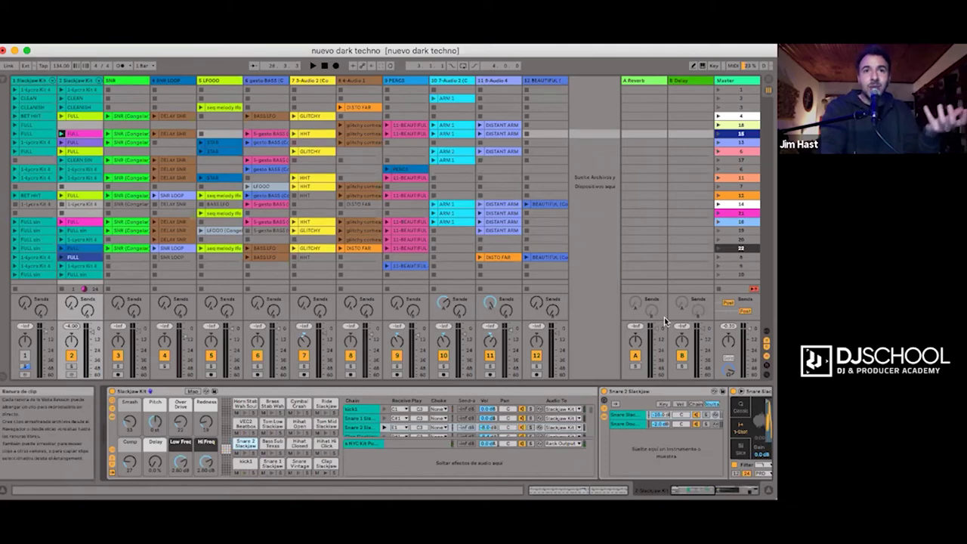
key(space)
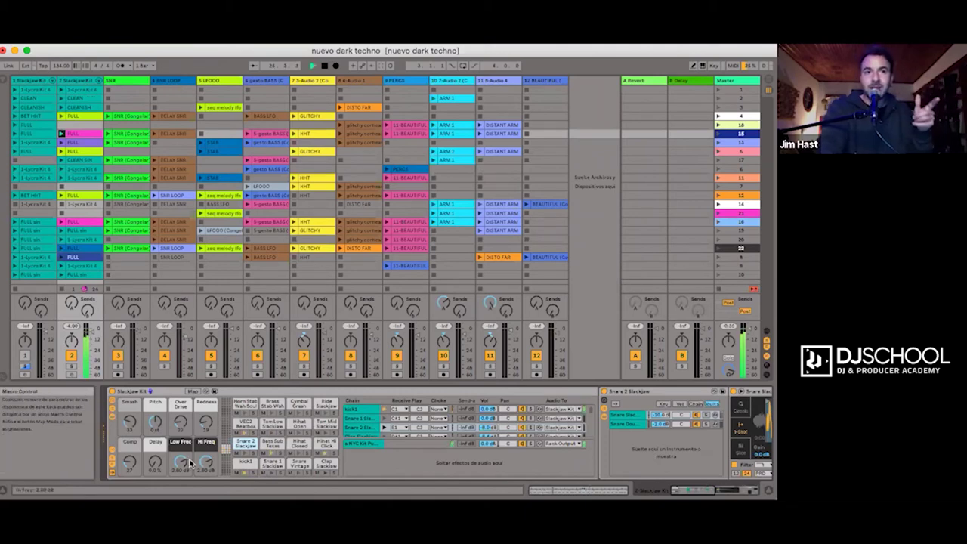
key(space)
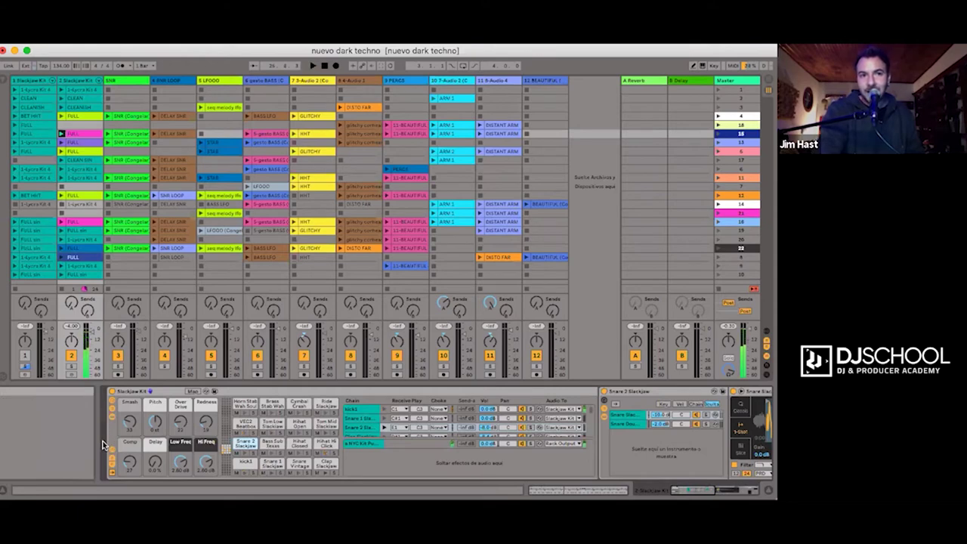
key(space)
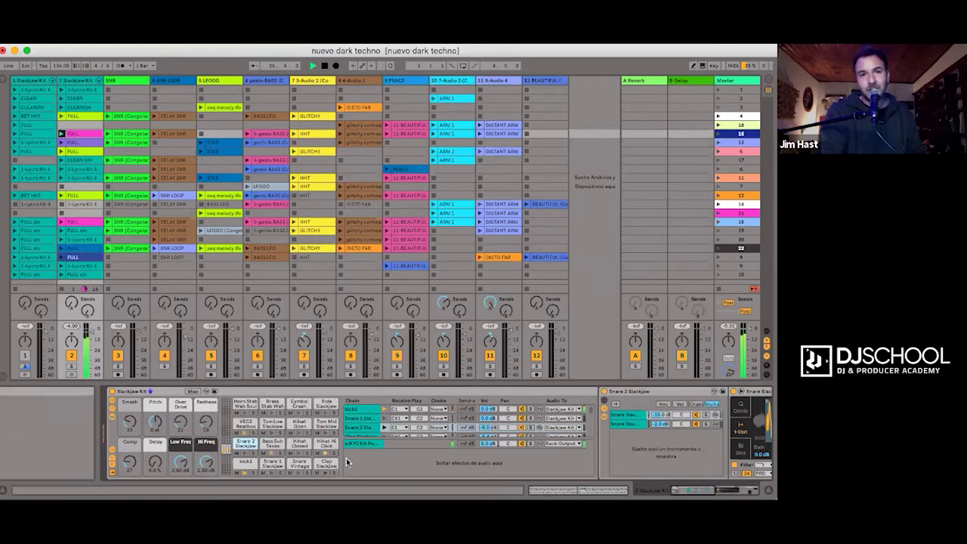
Inspect the Snare Slackjaw sampler and Drum Reso Gate inside the Snare 2 Slackjaw chain, and stop all clips.
click(359, 428)
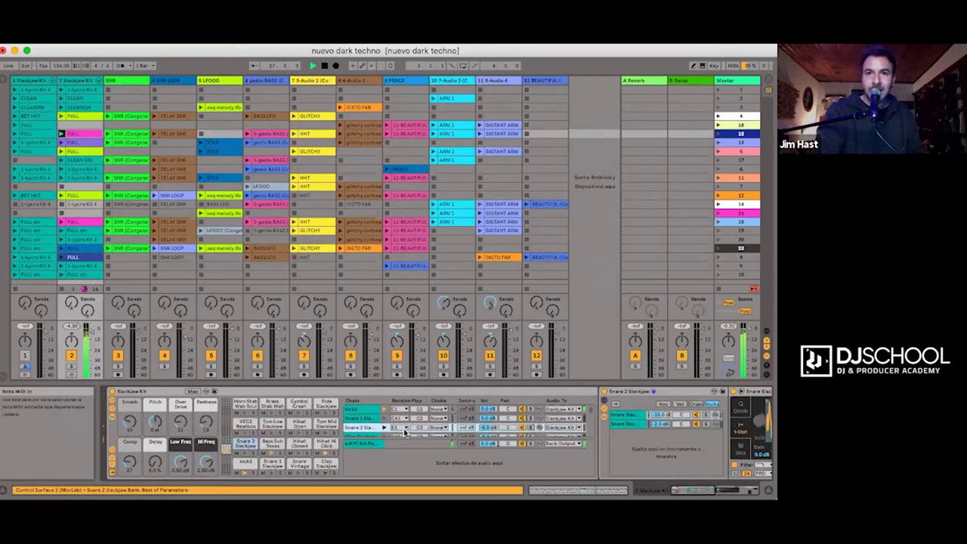
click(624, 414)
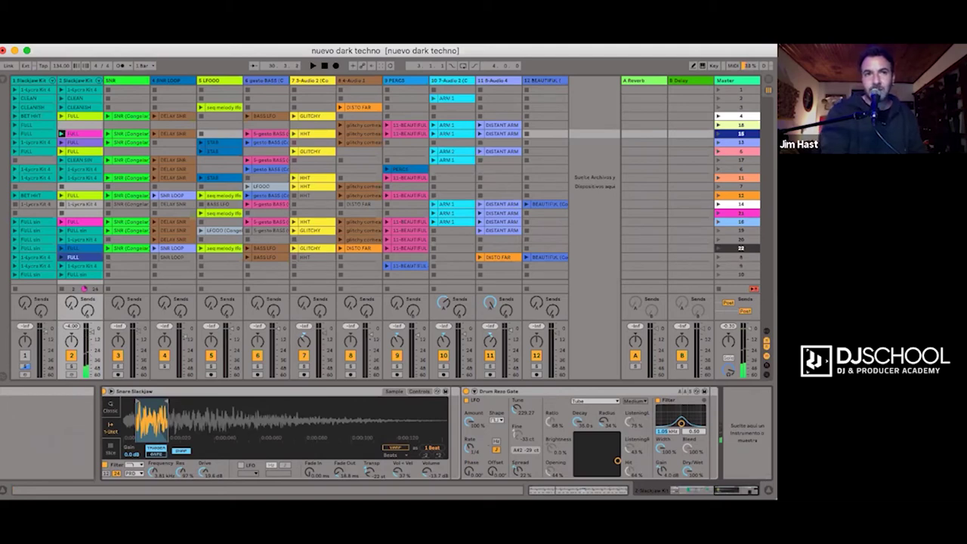
click(718, 288)
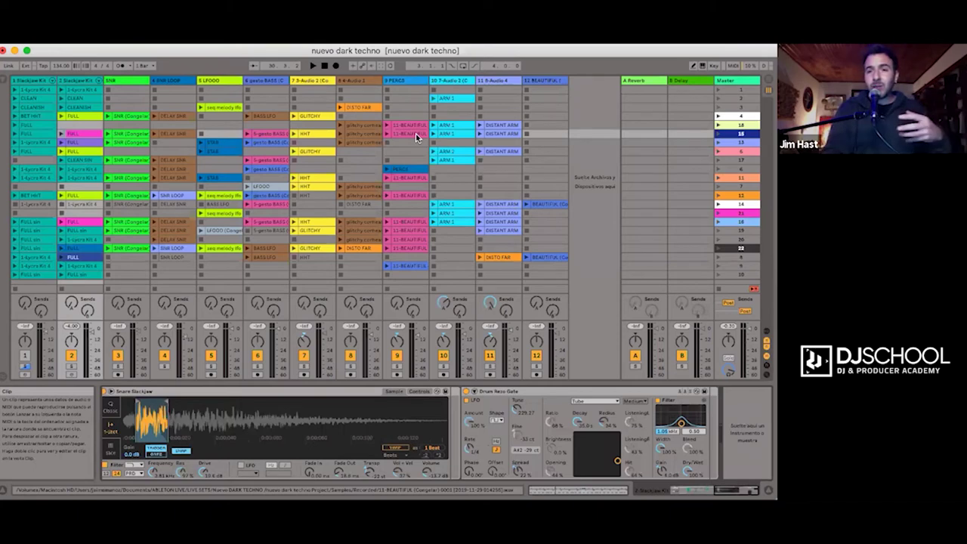
Open and launch the first seq melody clip on the LFOOO track, examine its waveform, and return to the track's device view.
click(227, 90)
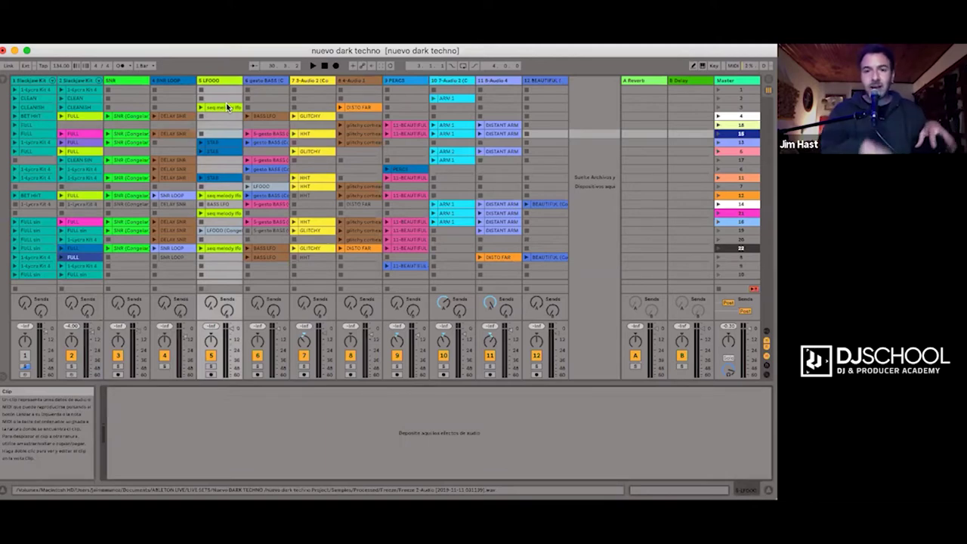
click(226, 106)
double_click(226, 106)
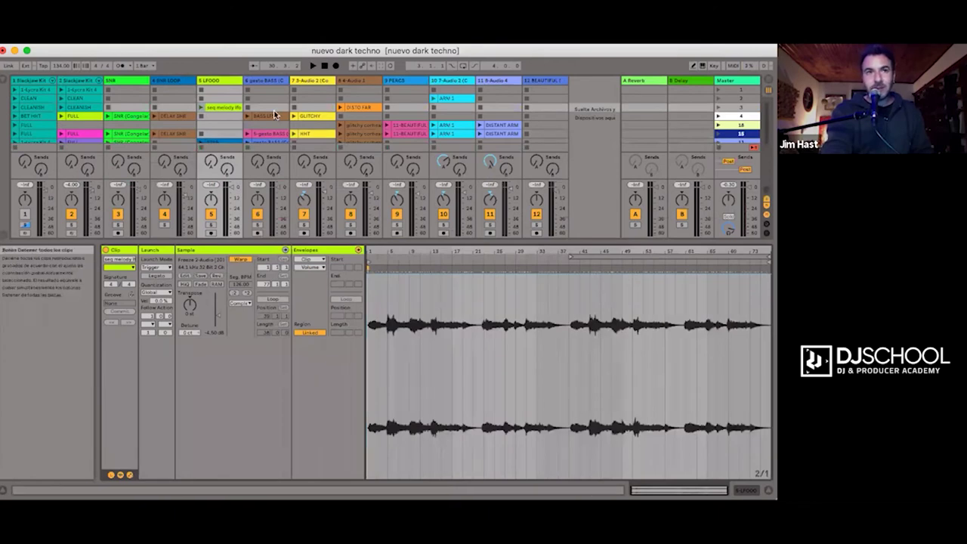
click(201, 106)
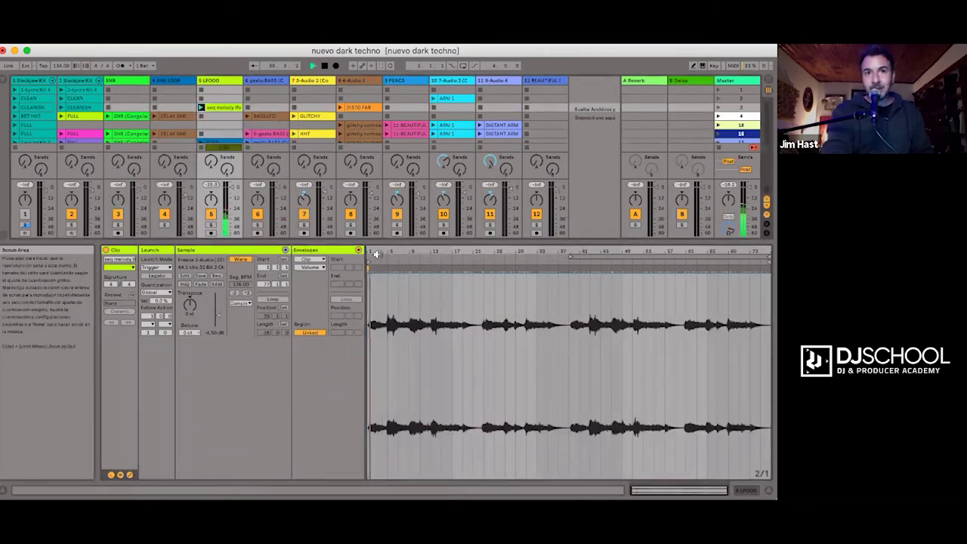
drag(377, 255, 583, 456)
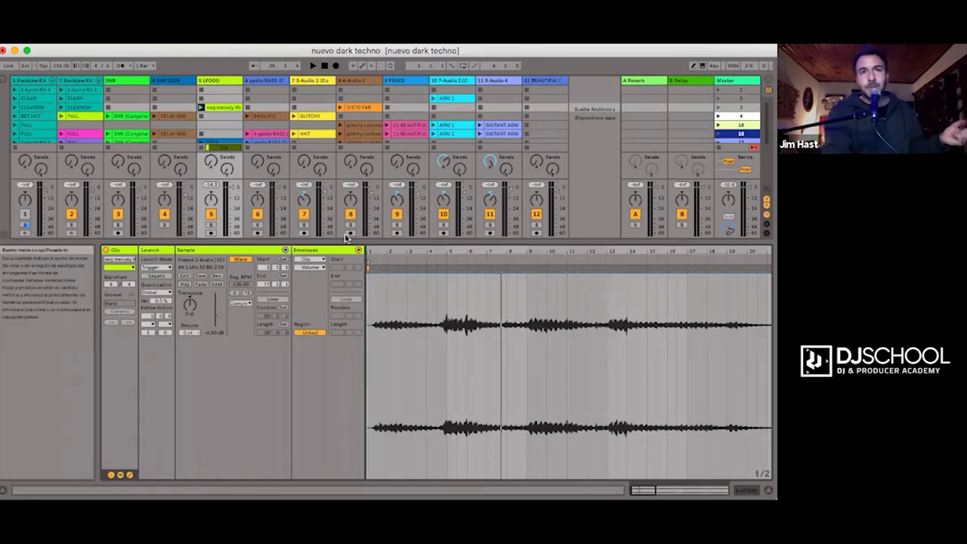
drag(419, 240, 426, 373)
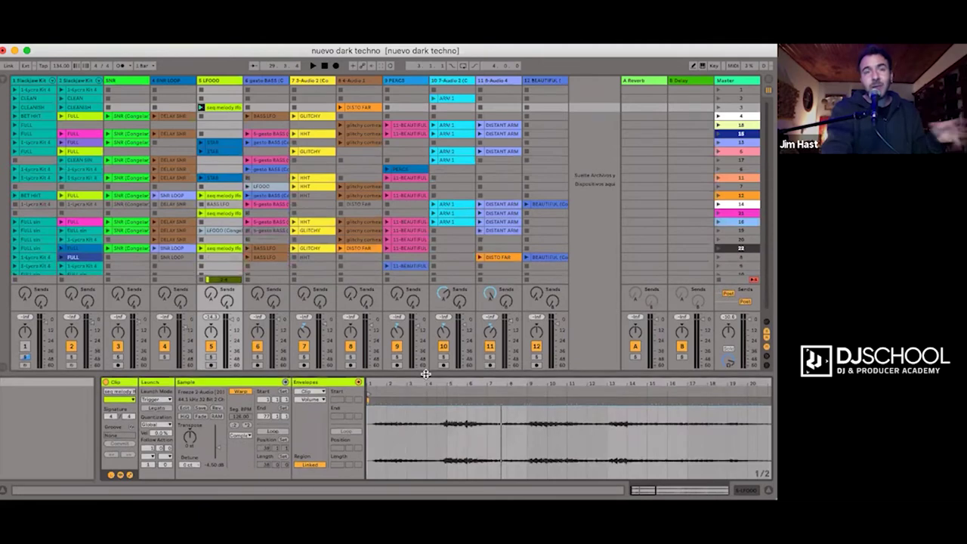
click(219, 115)
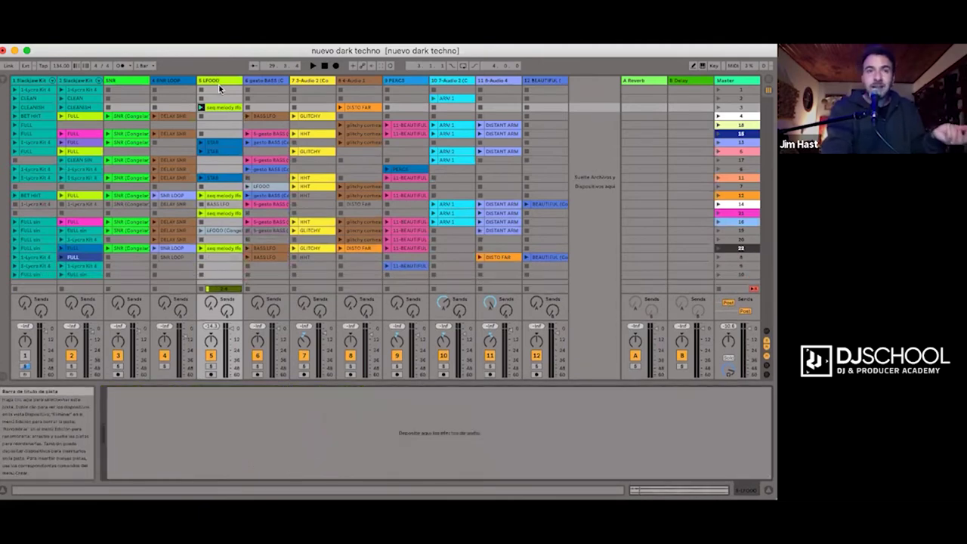
click(219, 115)
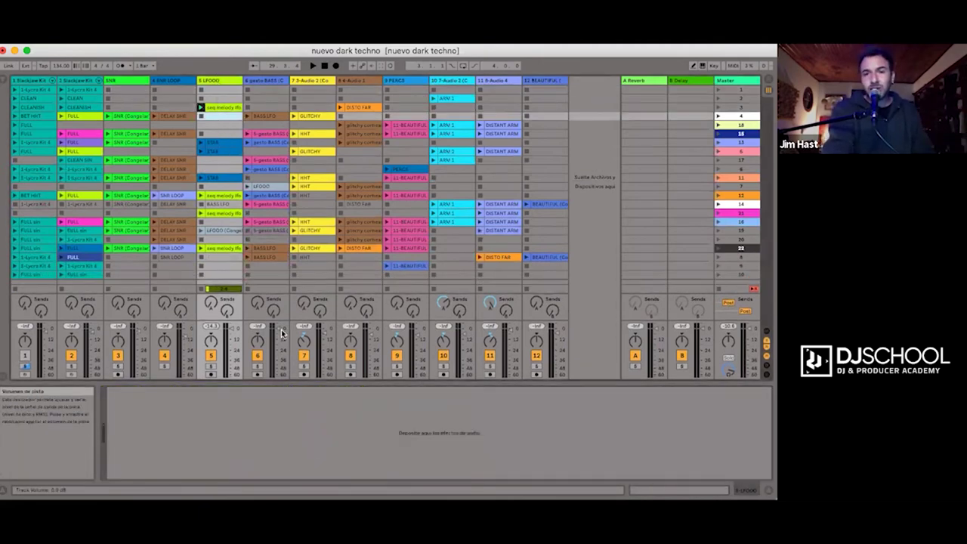
key(Down)
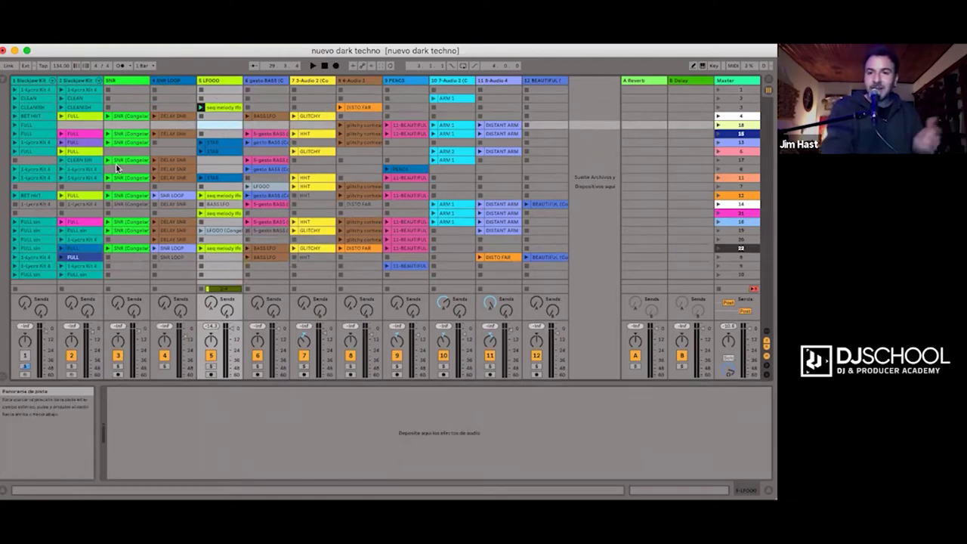
Launch the CLEANISH, yellow, pink and purple FULL, and CLEAN SIN clips in turn on the second Slackjaw Kit track.
click(82, 83)
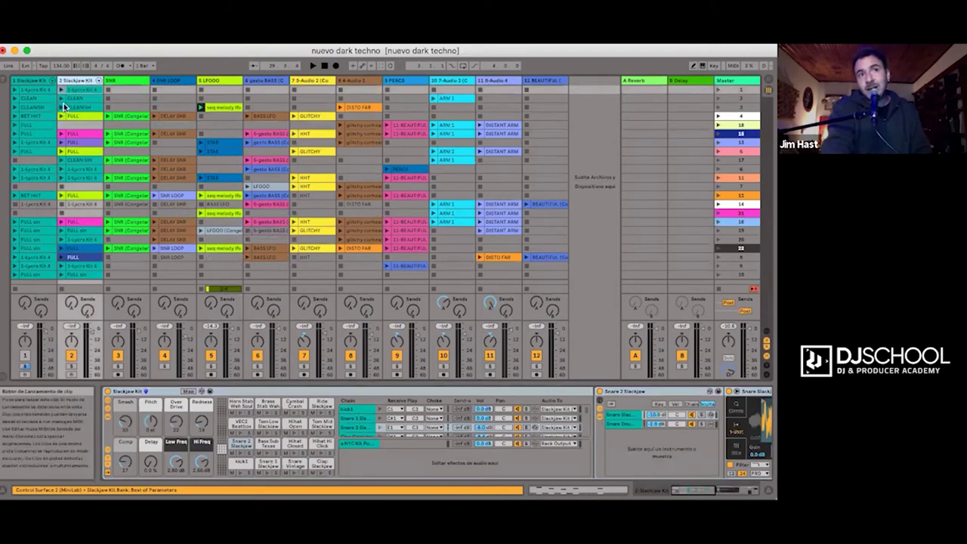
click(75, 107)
double_click(74, 108)
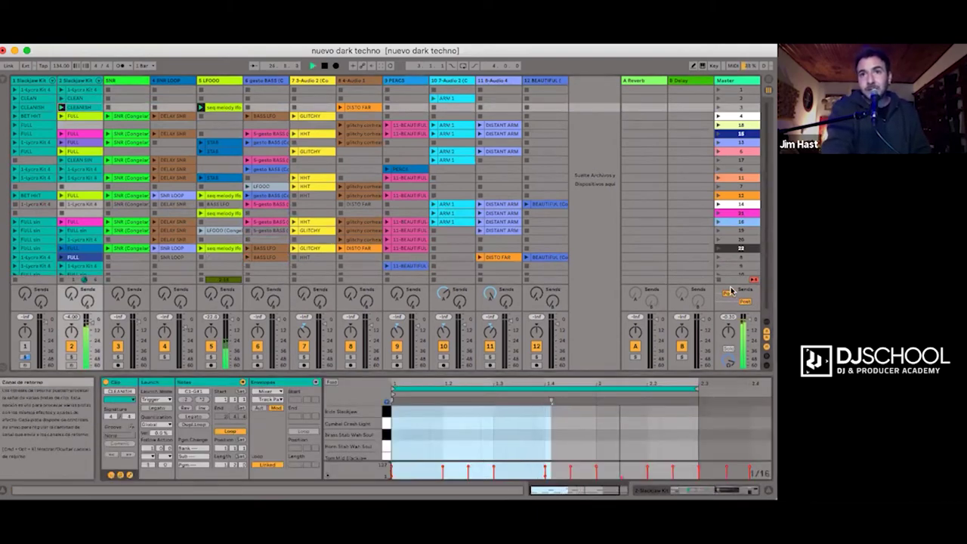
click(76, 116)
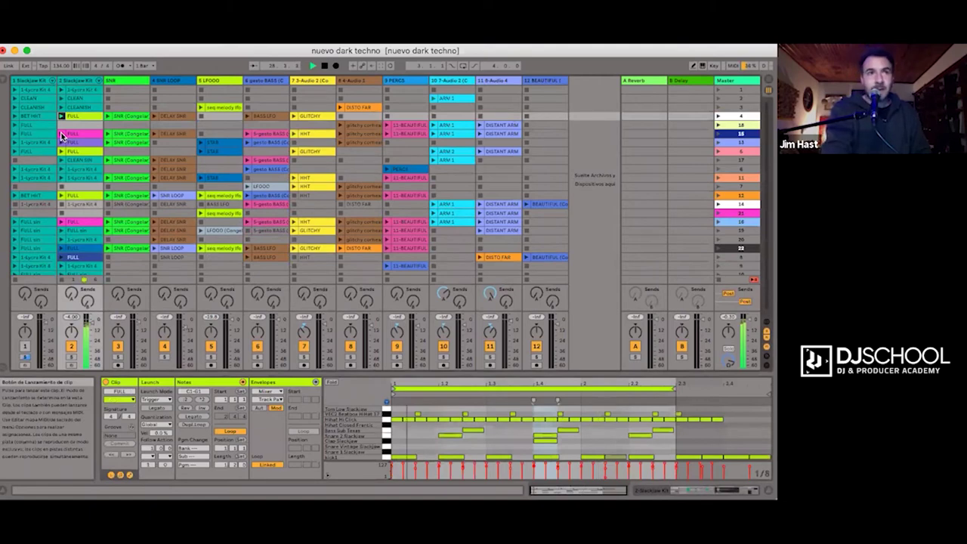
click(64, 136)
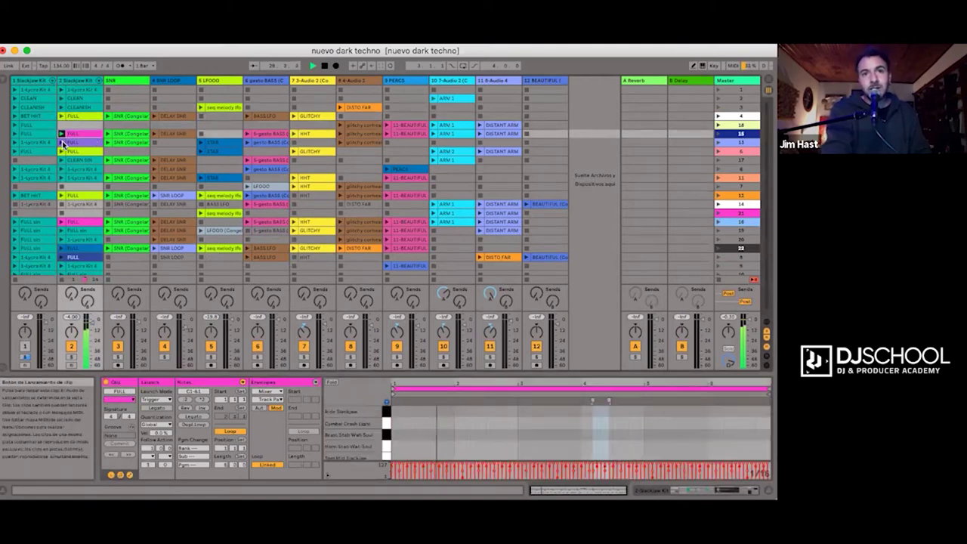
click(69, 143)
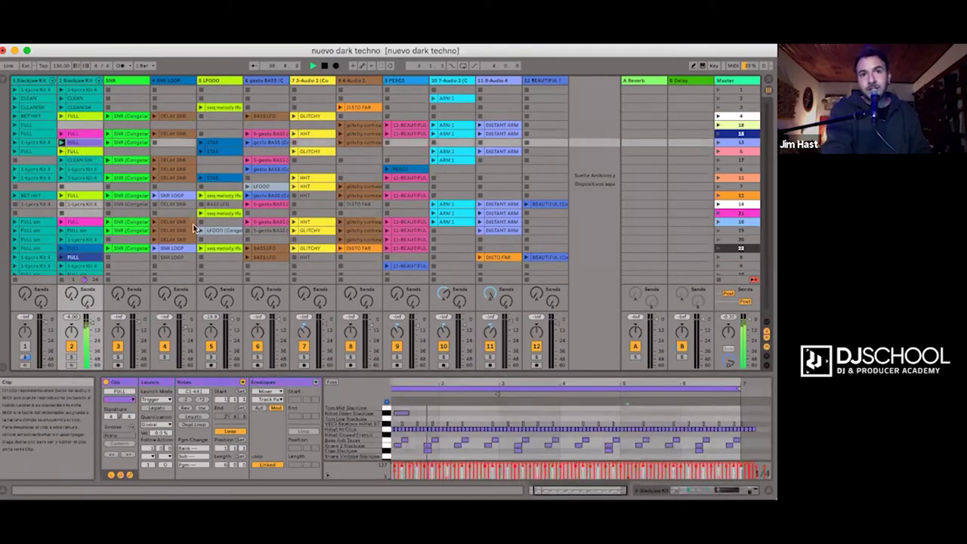
click(64, 160)
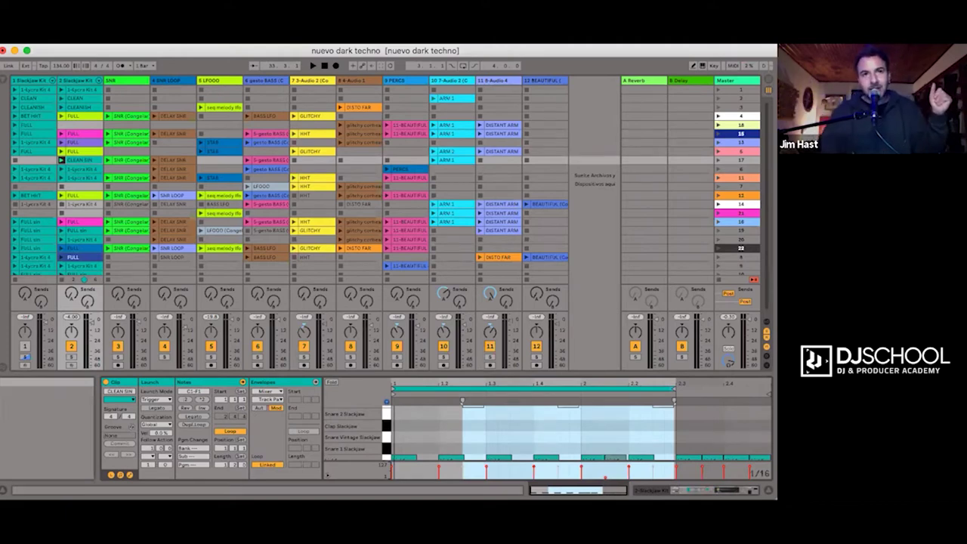
Audition the CLEAN clip's kick and bass notes in an enlarged note editor, and launch the CLEAN SIN clip.
click(86, 99)
drag(477, 374, 477, 331)
scroll(476, 406, down, 5)
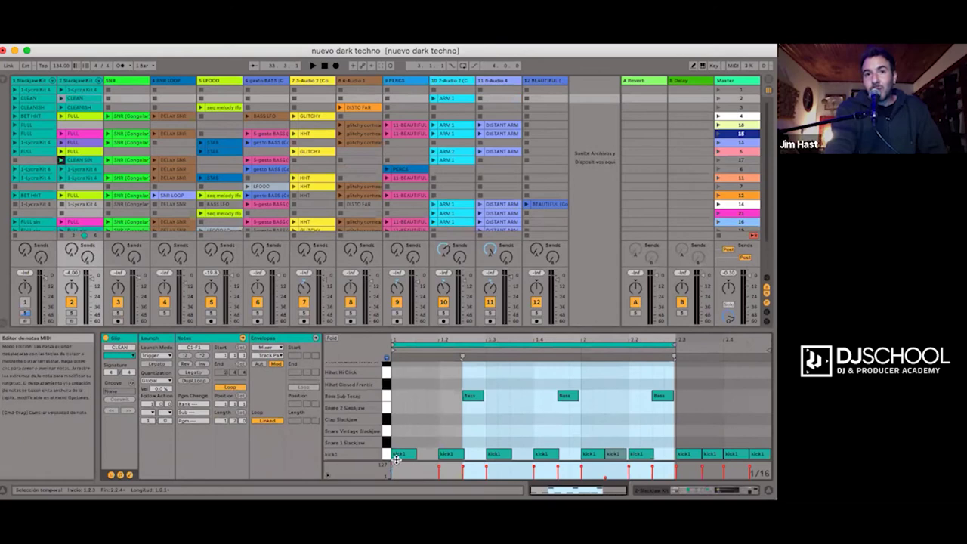
click(401, 454)
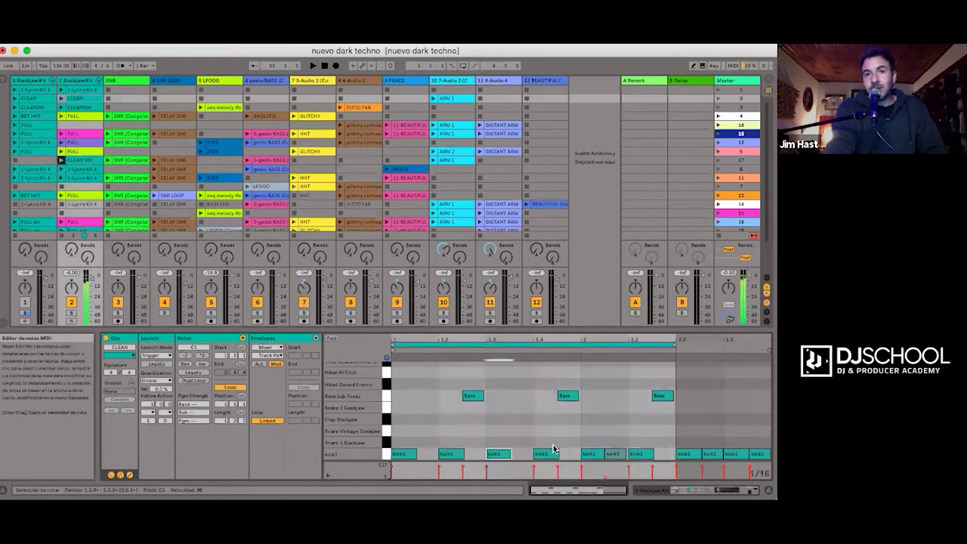
click(661, 397)
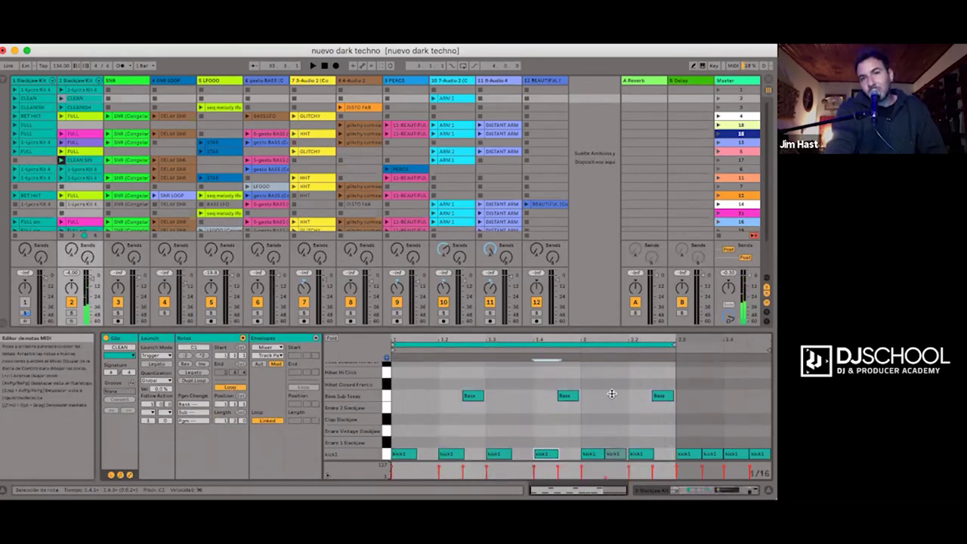
click(511, 394)
click(404, 452)
click(454, 453)
key(super+Right)
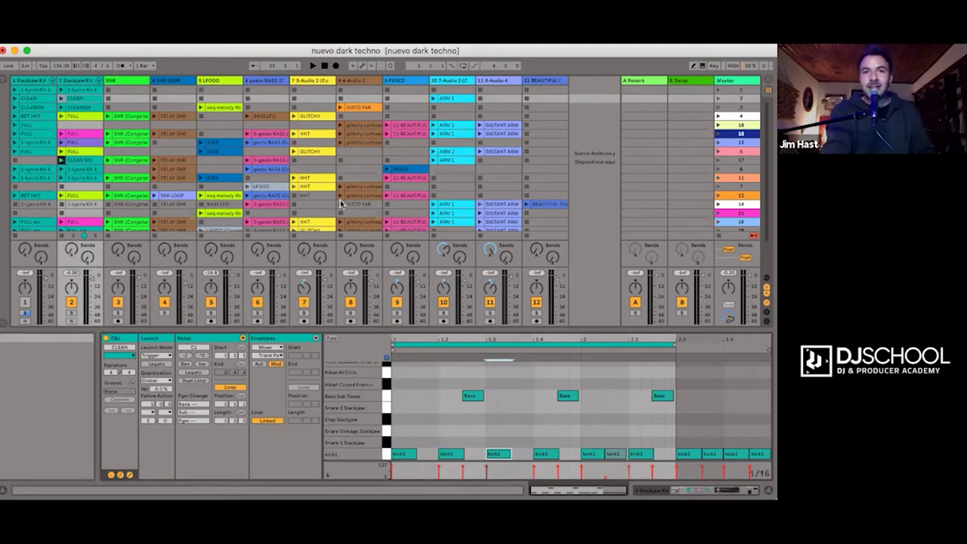
click(64, 160)
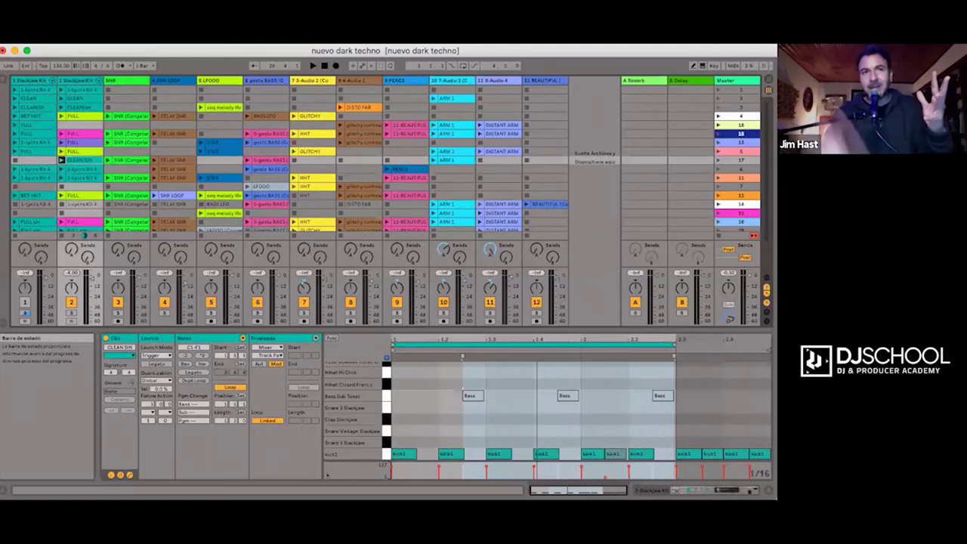
Alternate between the yellow FULL and CLEAN SIN clips on the second Slackjaw Kit track, and select FULL's Hihat Hi Click notes.
click(82, 152)
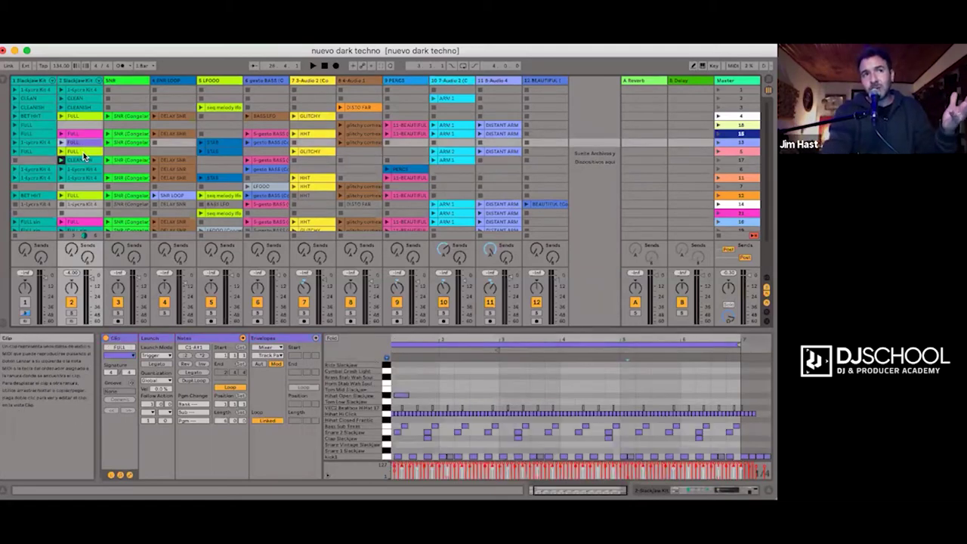
click(61, 152)
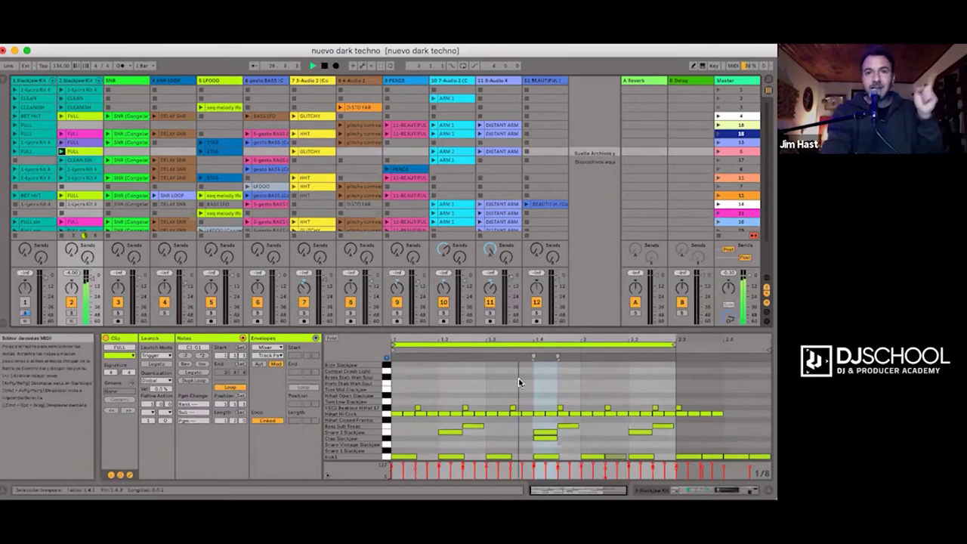
click(61, 160)
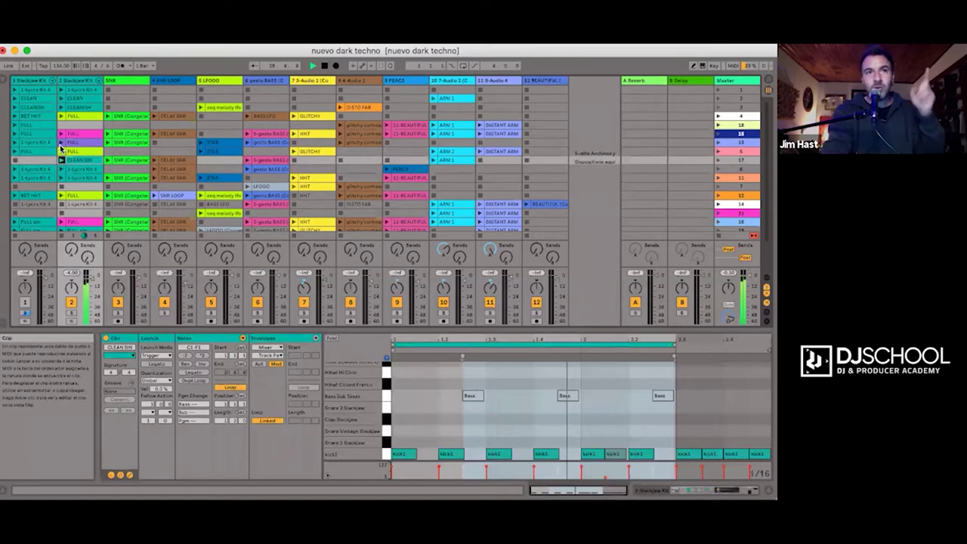
click(61, 151)
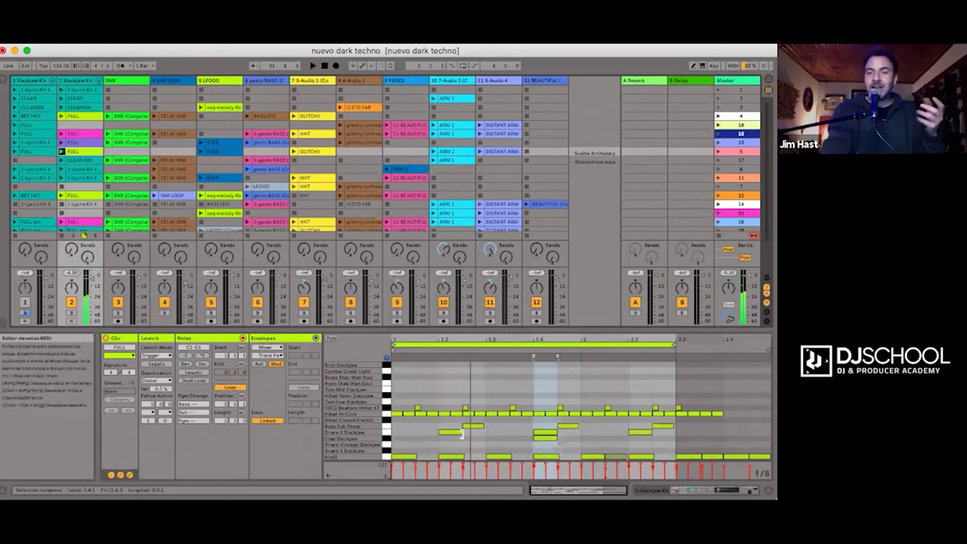
click(387, 417)
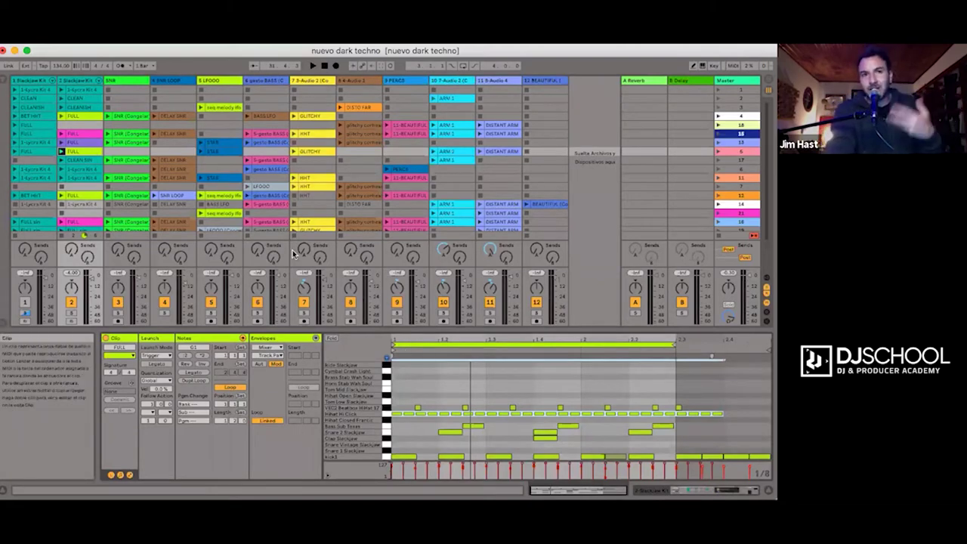
key(space)
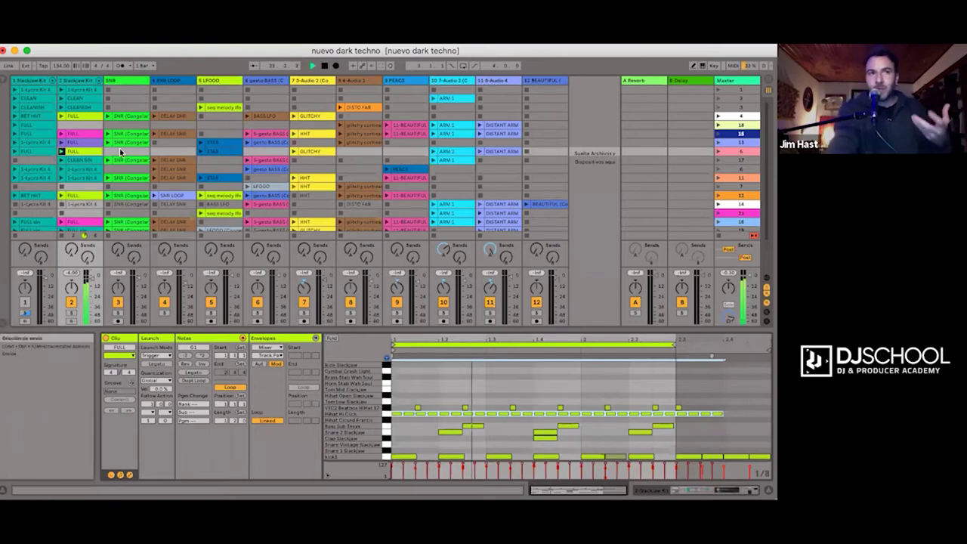
Relaunch CLEAN SIN and the yellow FULL clip for comparison, and select the second Slackjaw Kit track's empty slot in scene 7.
click(68, 161)
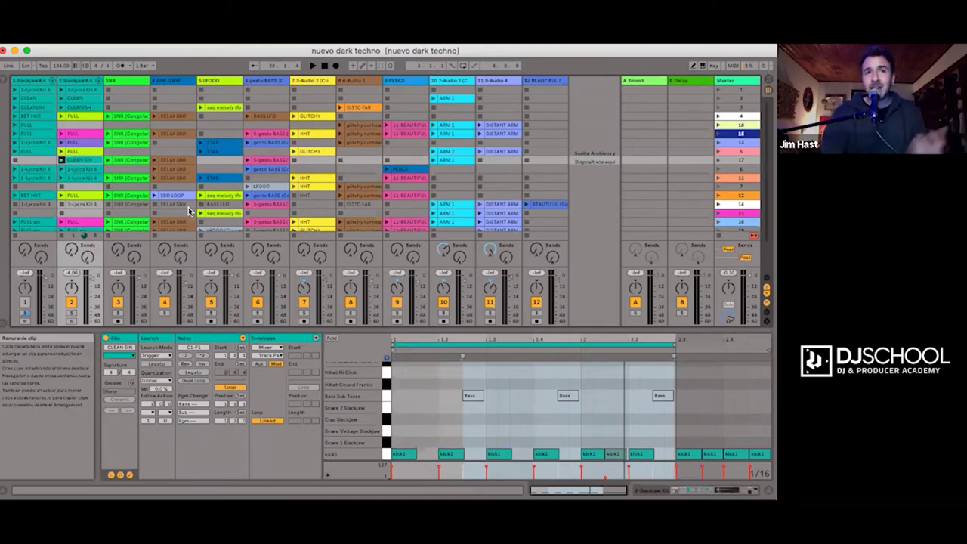
click(63, 143)
click(63, 152)
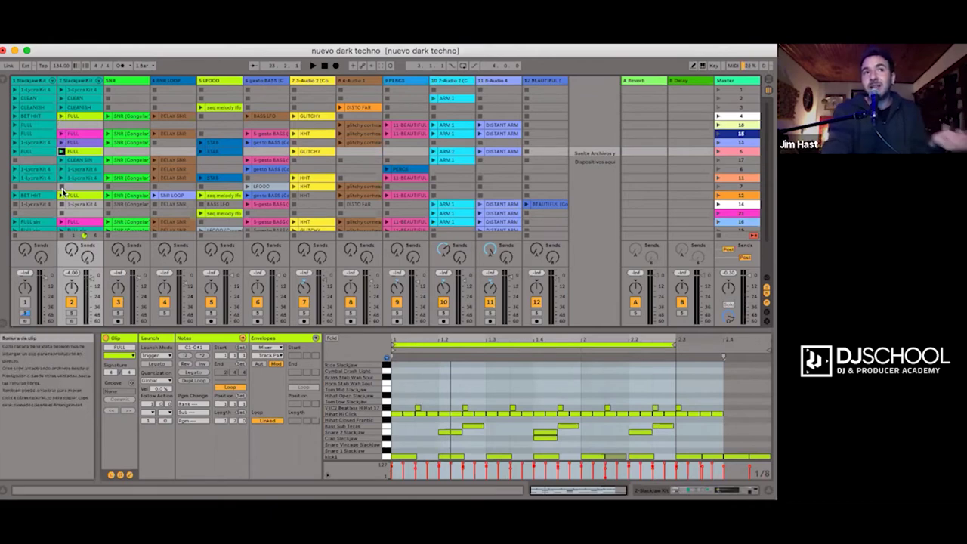
click(76, 187)
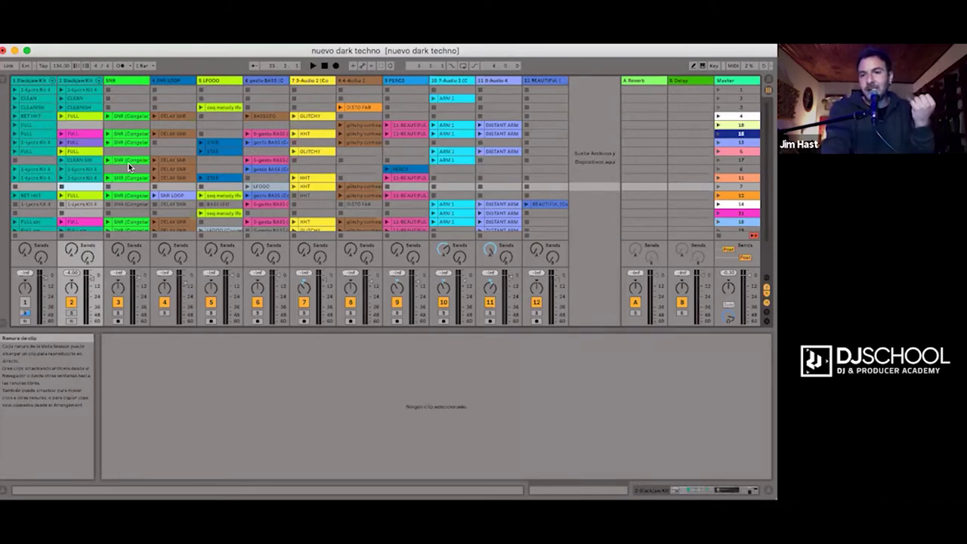
Launch the purple FULL, SNR and DELAY SNR clips in turn, examining the SNR clip's waveform up close.
click(73, 145)
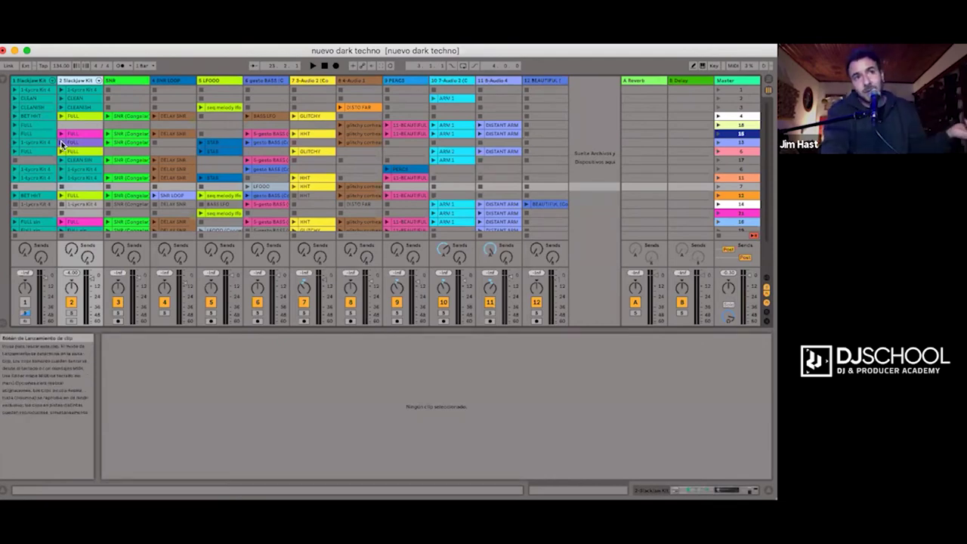
click(60, 144)
click(119, 135)
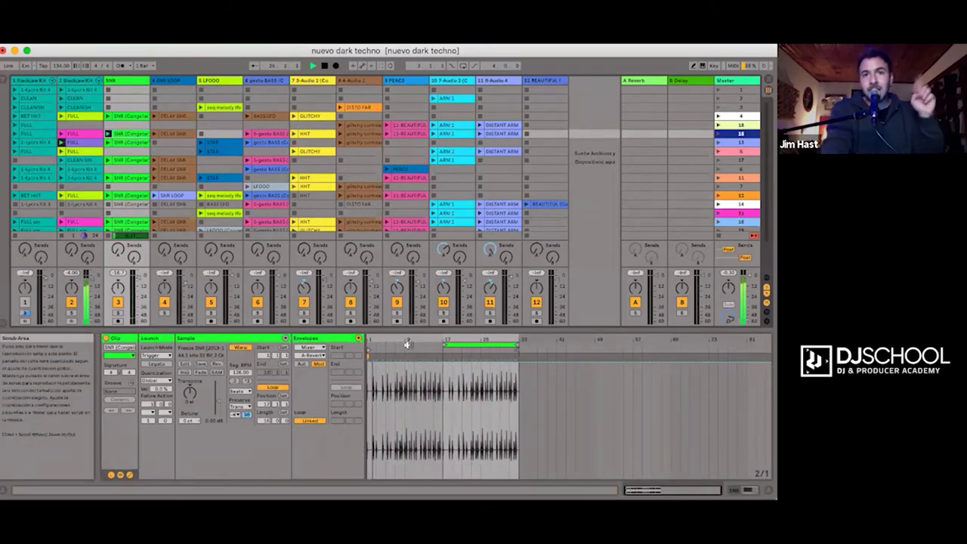
drag(387, 341, 387, 374)
mouse_move(610, 340)
mouse_down()
mouse_move(610, 370)
mouse_move(610, 338)
mouse_up()
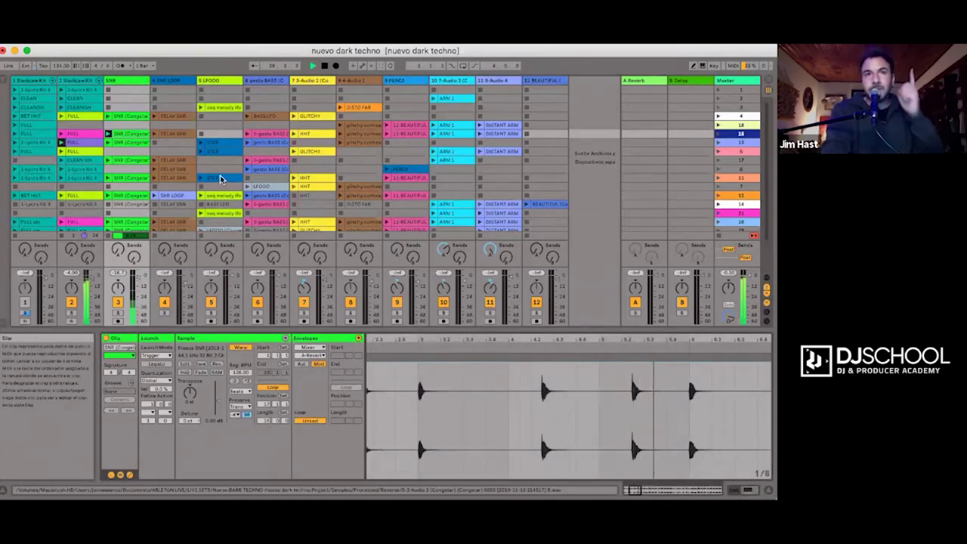
click(157, 134)
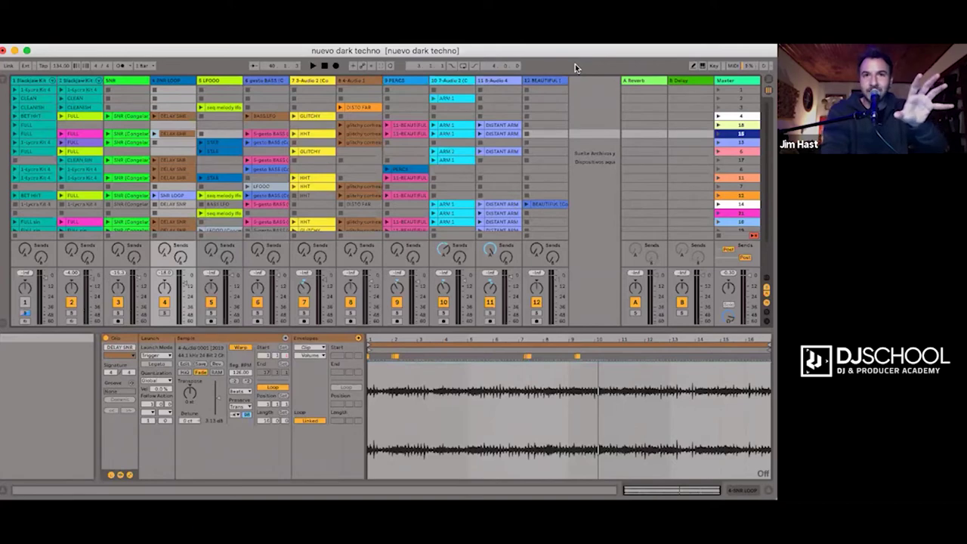
Launch the pale-yellow scene 18 and open its glitchy clip on the 8-Audio 1 track.
click(718, 125)
click(718, 125)
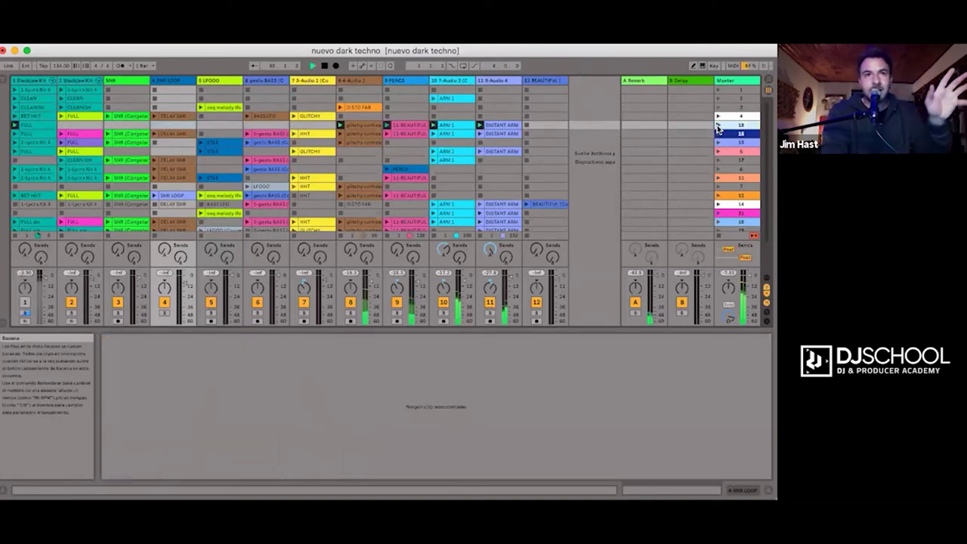
click(349, 125)
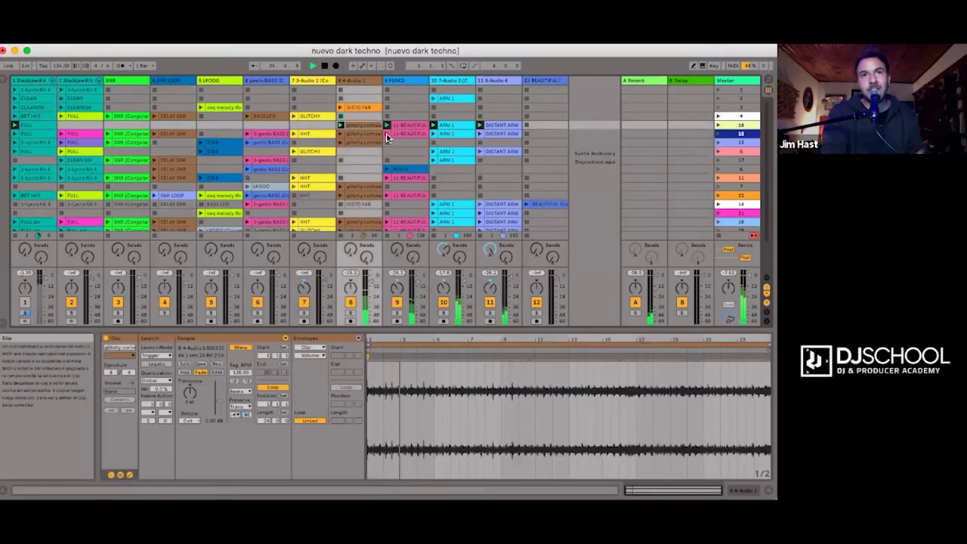
Examine the waveforms of the ARM 1, DISTANT ARM and 11-BEAUTIFUL clips in the playing scene.
click(454, 128)
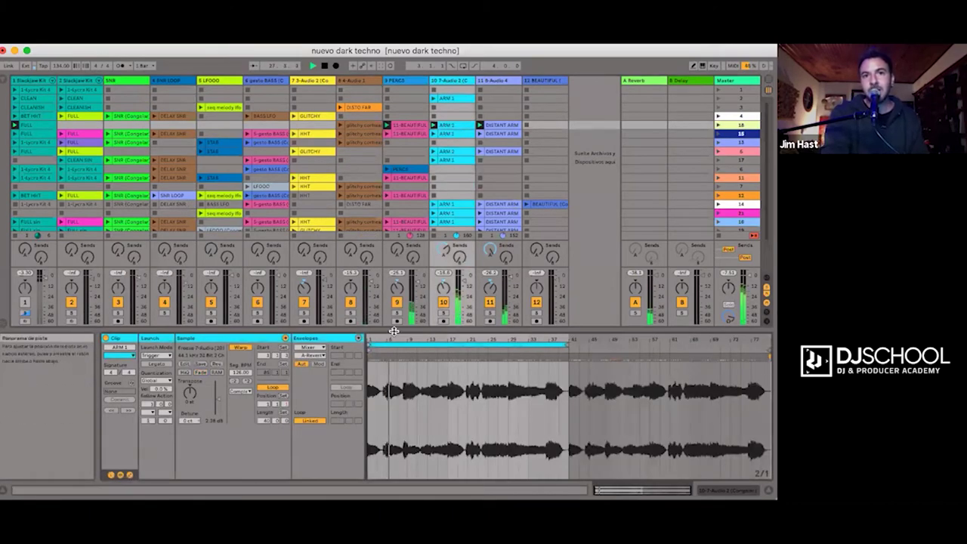
key(plus)
key(plus)
key(plus)
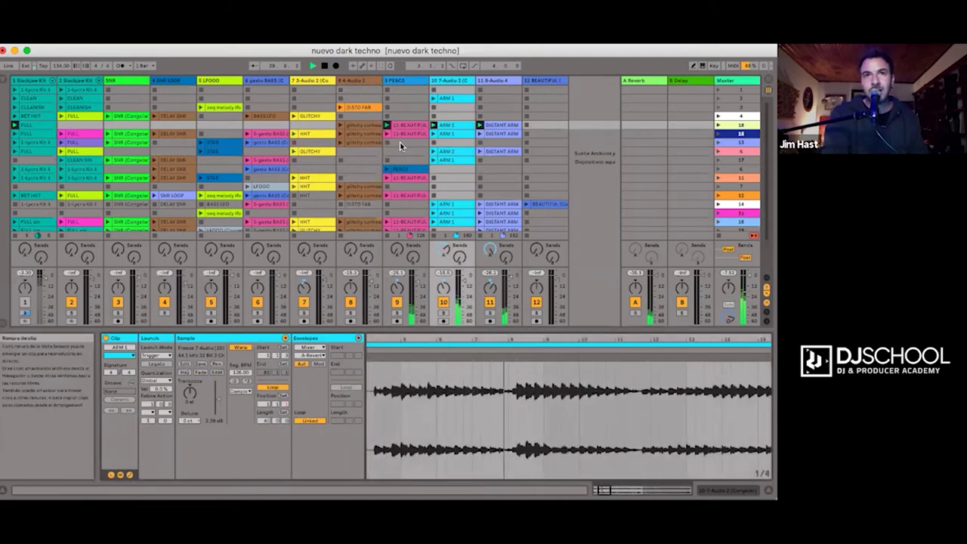
click(506, 126)
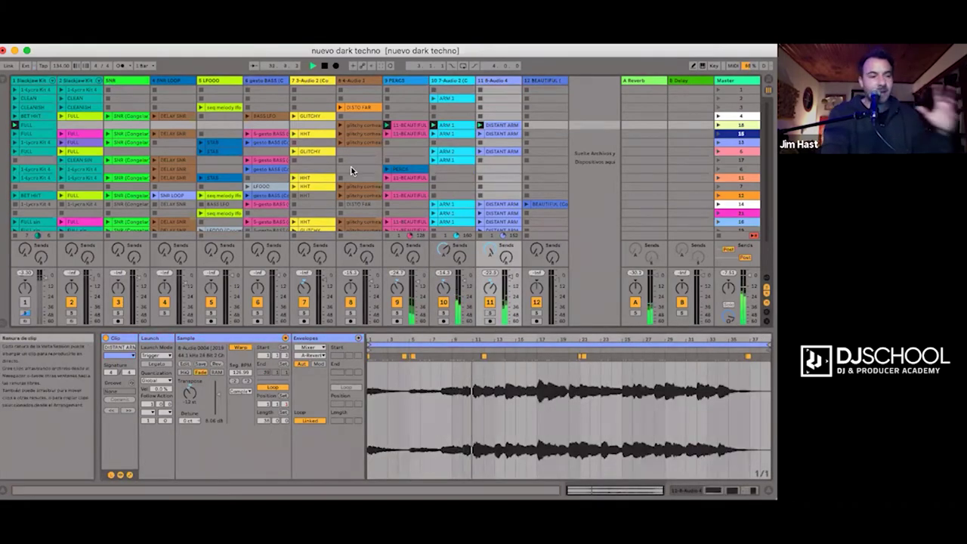
click(399, 127)
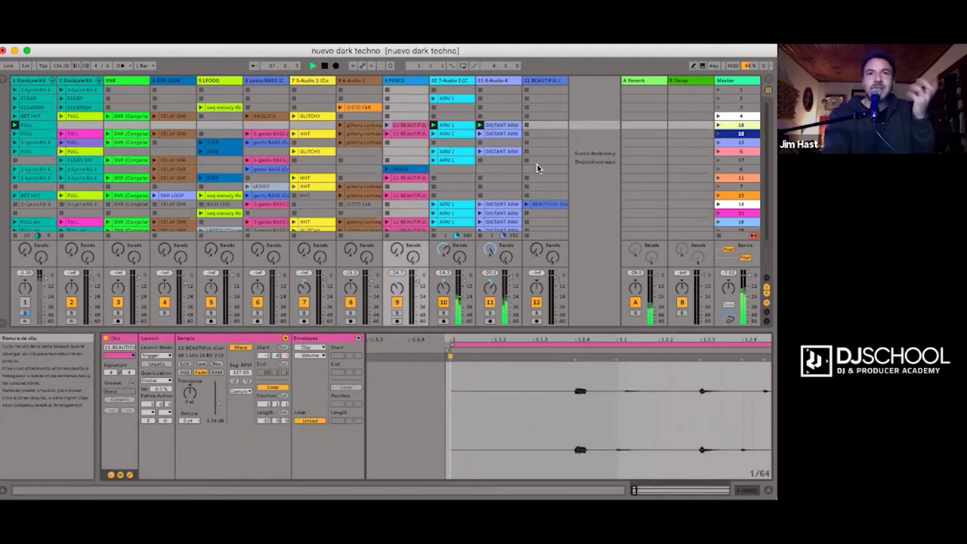
Examine the pink gesto BASS clip in scene 17, launch BASS LFO in scene 22, and open that scene's DISTO FAR clip.
scroll(537, 164, down, 2)
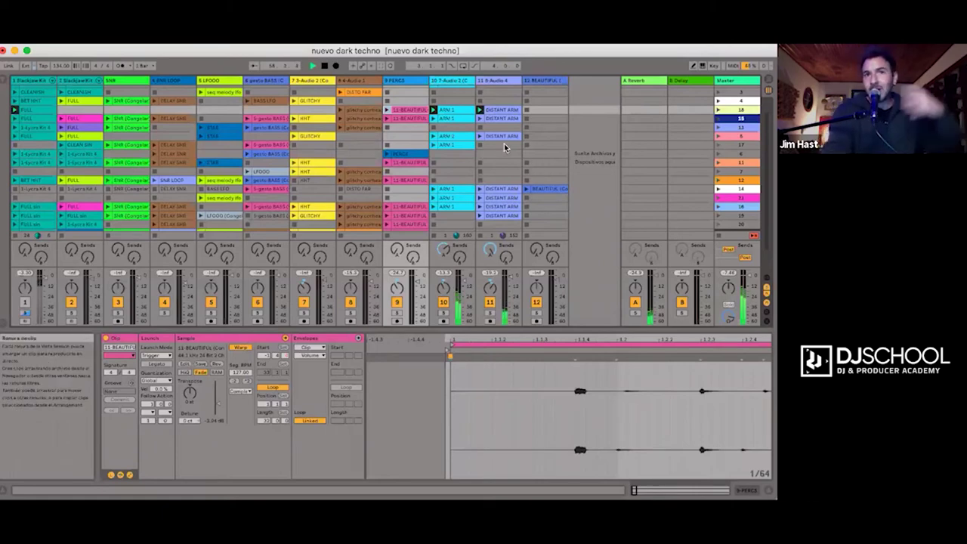
click(260, 145)
scroll(266, 207, down, 3)
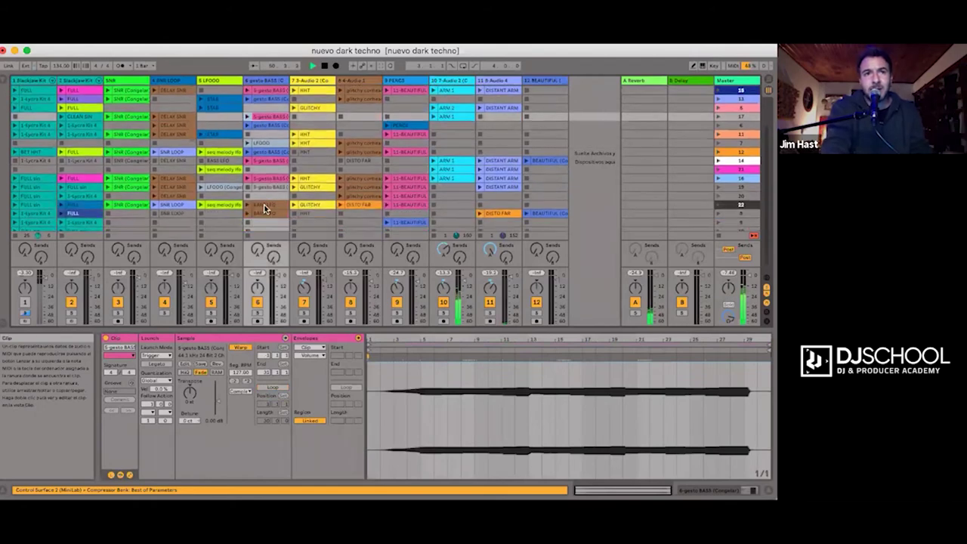
click(269, 205)
key(Return)
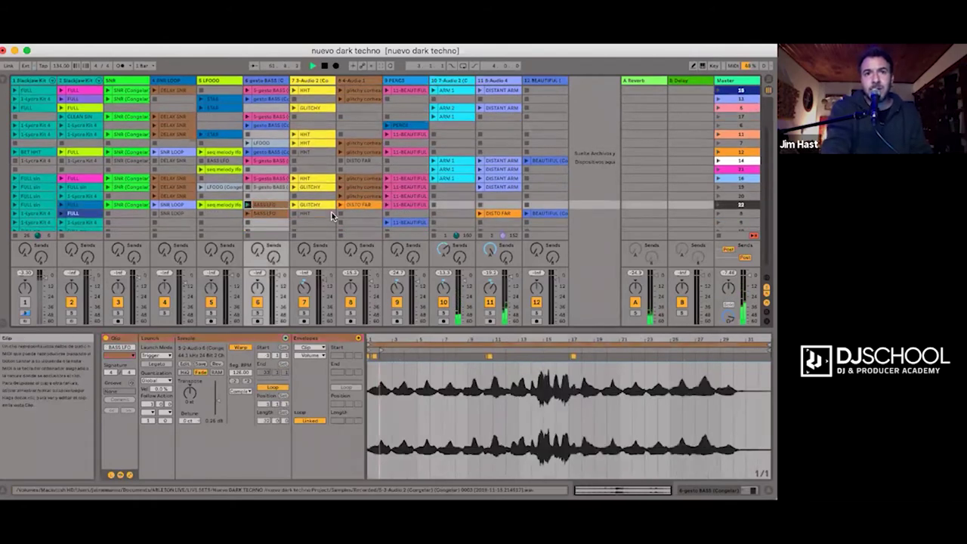
scroll(353, 213, down, 2)
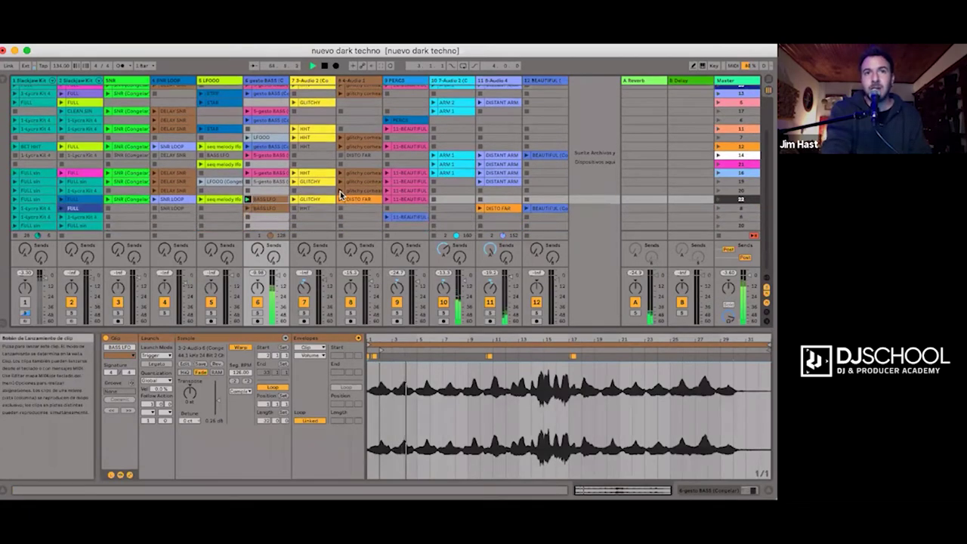
click(346, 201)
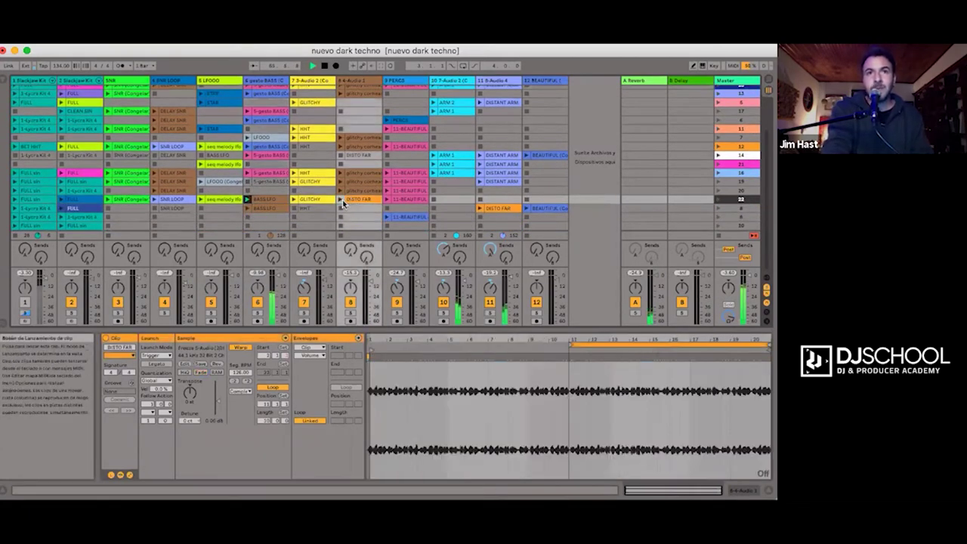
Examine the DISTO FAR clip in scene 14 on the 8-Audio 1 track.
scroll(313, 204, up, 3)
scroll(314, 207, down, 3)
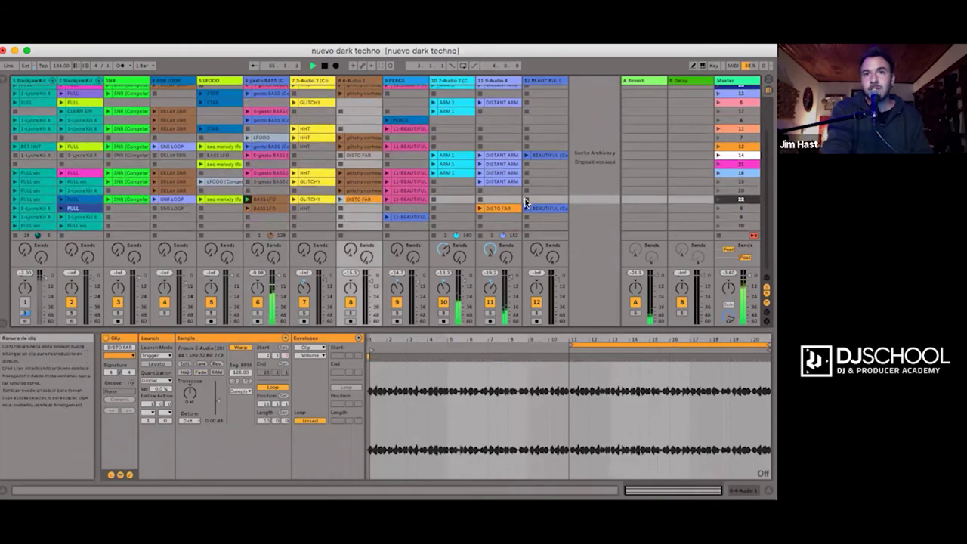
scroll(594, 177, up, 2)
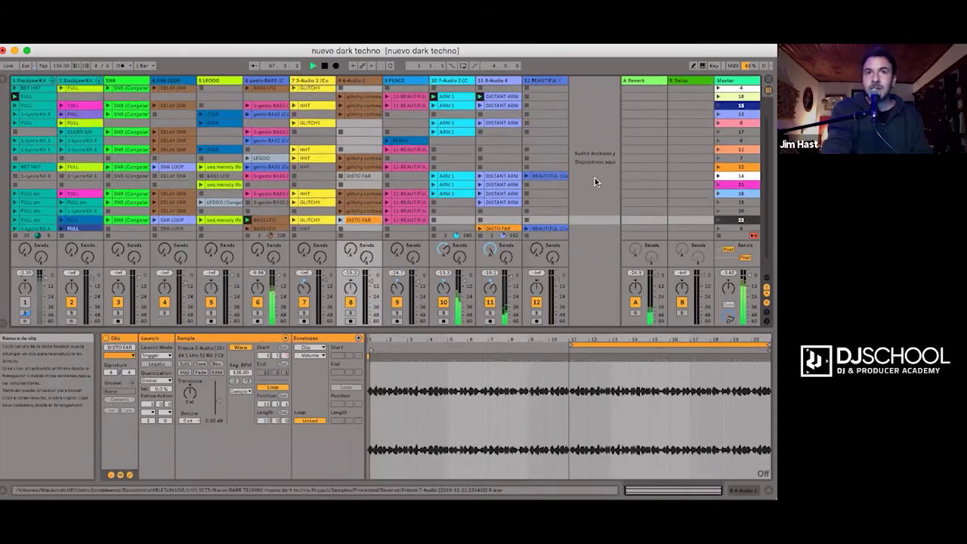
click(725, 178)
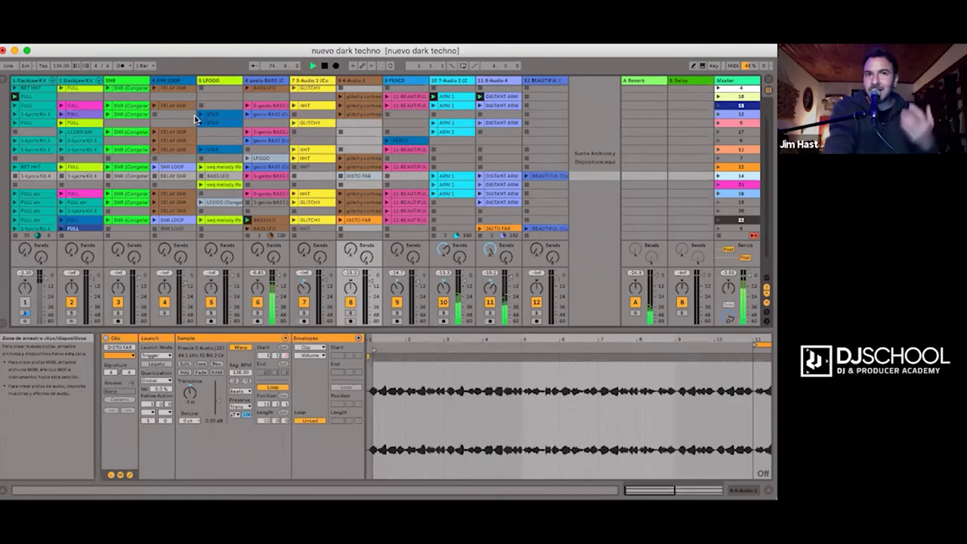
scroll(281, 191, up, 2)
scroll(281, 194, up, 1)
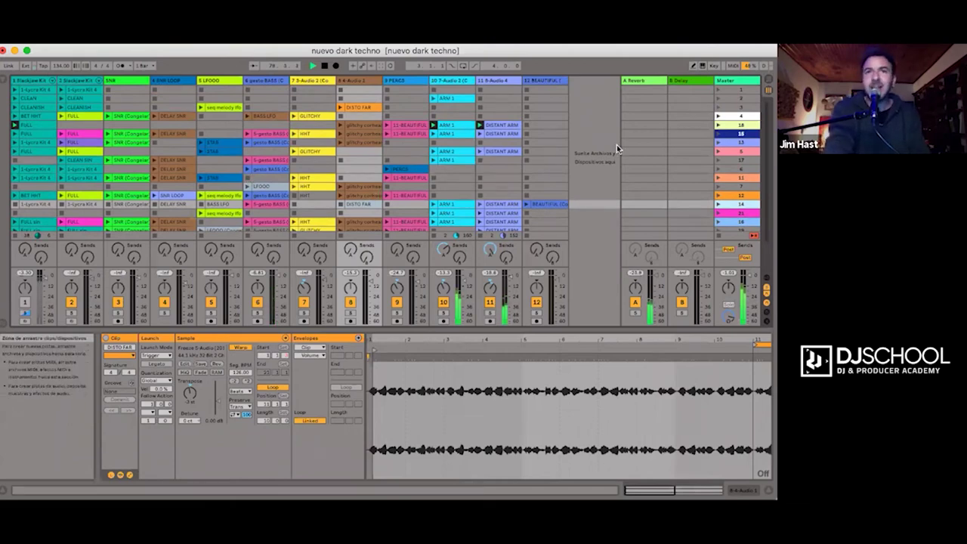
Examine the ARM 1 clip in the pale-yellow scene 18, clear the clip selection, and replay the active clips.
click(449, 127)
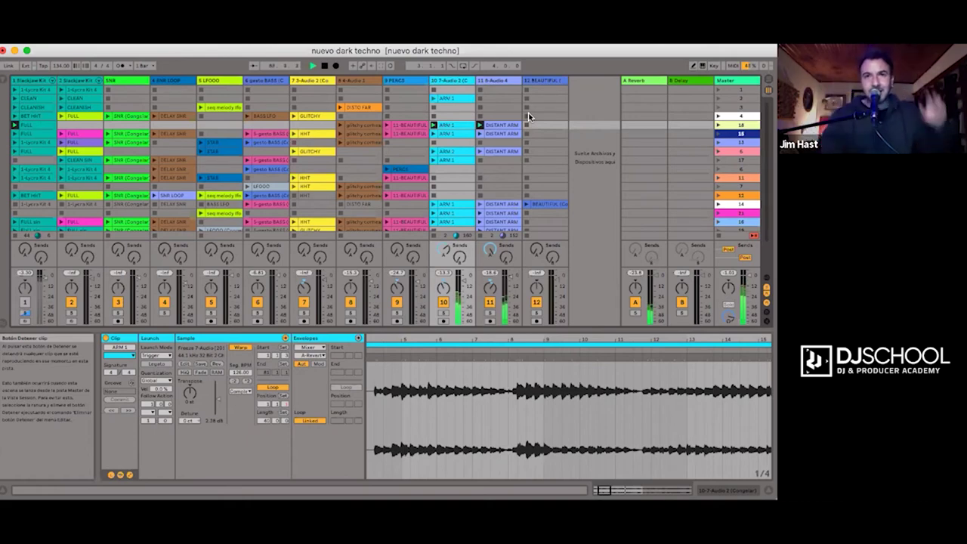
click(582, 131)
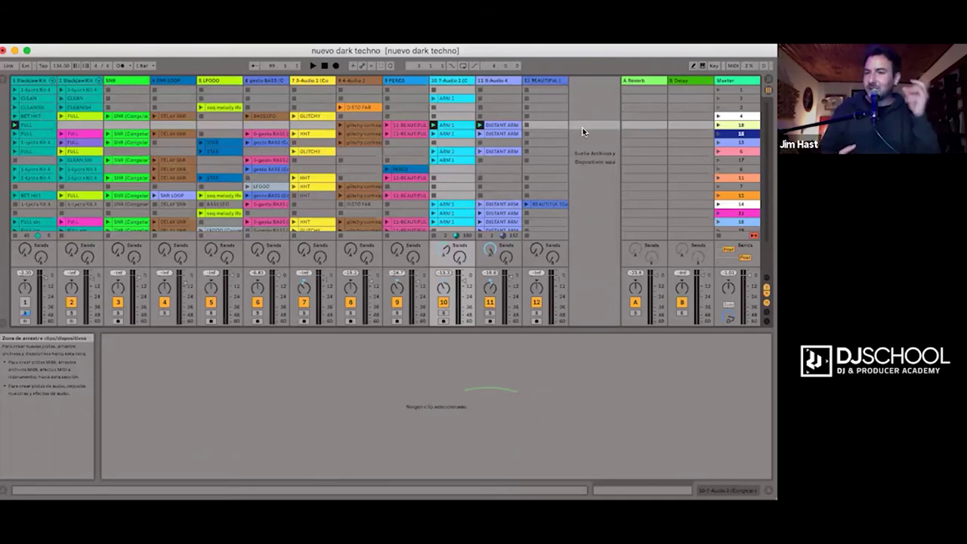
key(space)
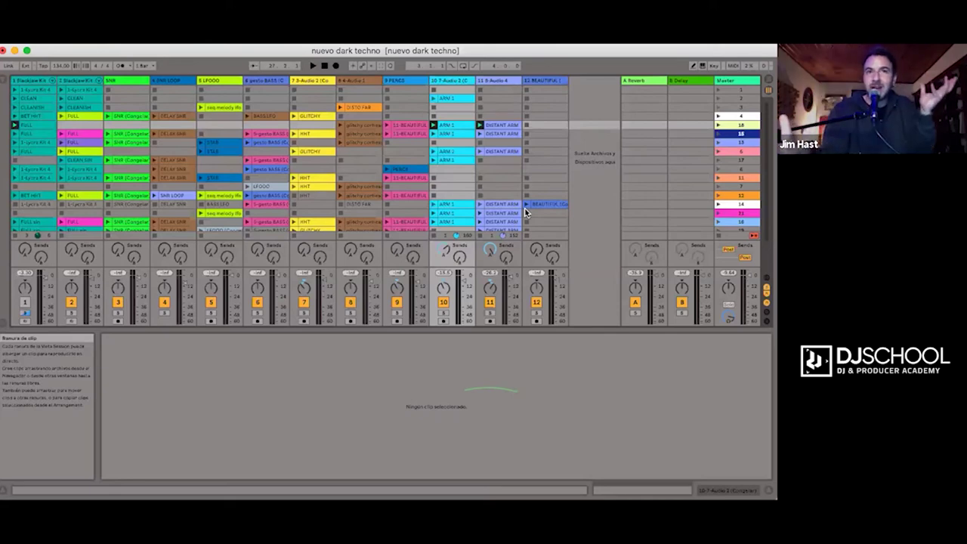
key(space)
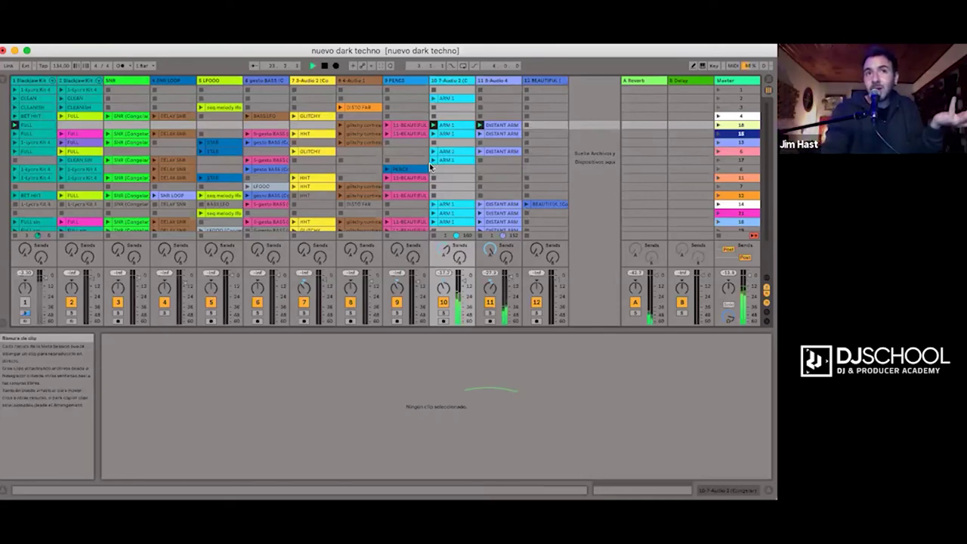
Select the gesto BASS, ARM 1 and DISTANT ARM clips in the light-blue scene below scene 21 and launch them together.
scroll(414, 185, down, 5)
key(space)
click(268, 180)
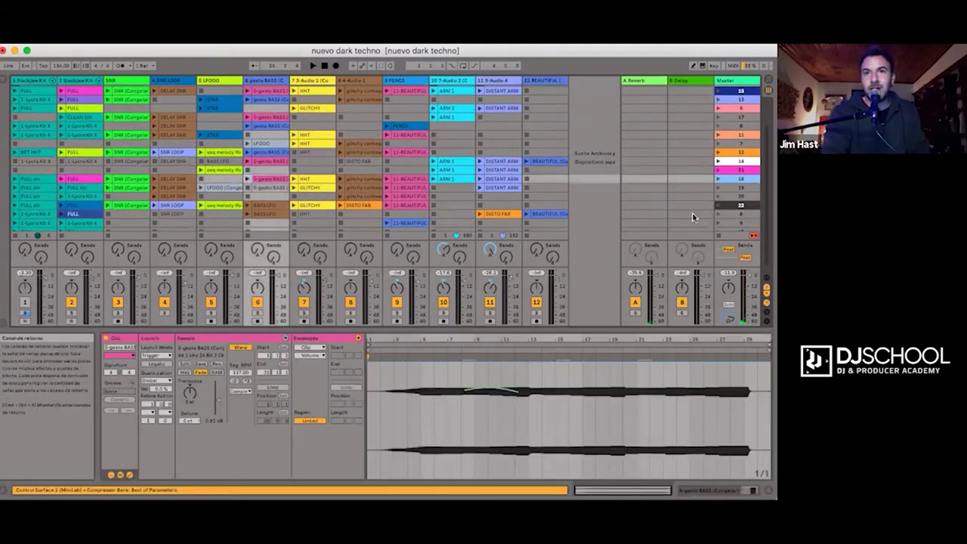
click(503, 180)
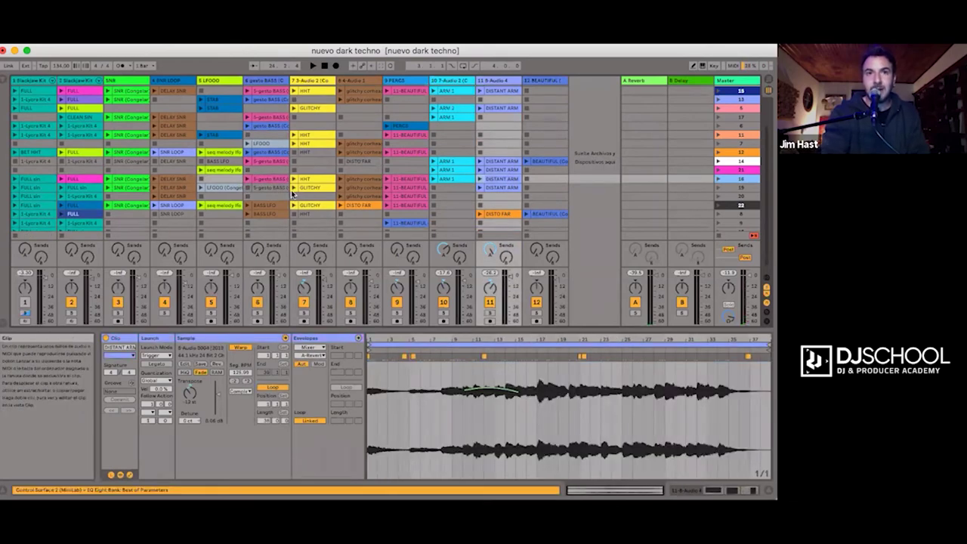
super+click(268, 180)
key(Return)
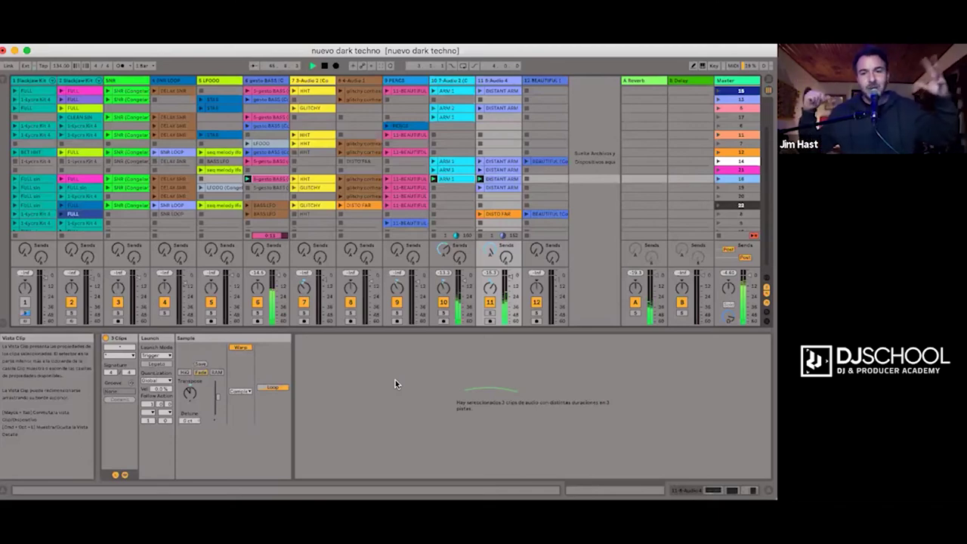
Stop playback and rebuild the light-blue scene below scene 21 clip by clip, launching DISTANT ARM, ARM 1 and gesto BASS.
key(space)
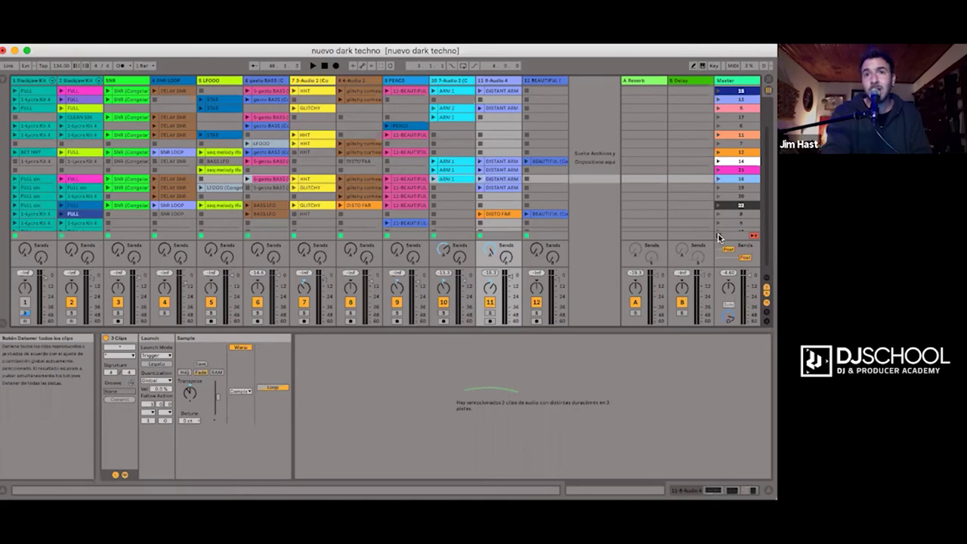
click(497, 182)
key(Return)
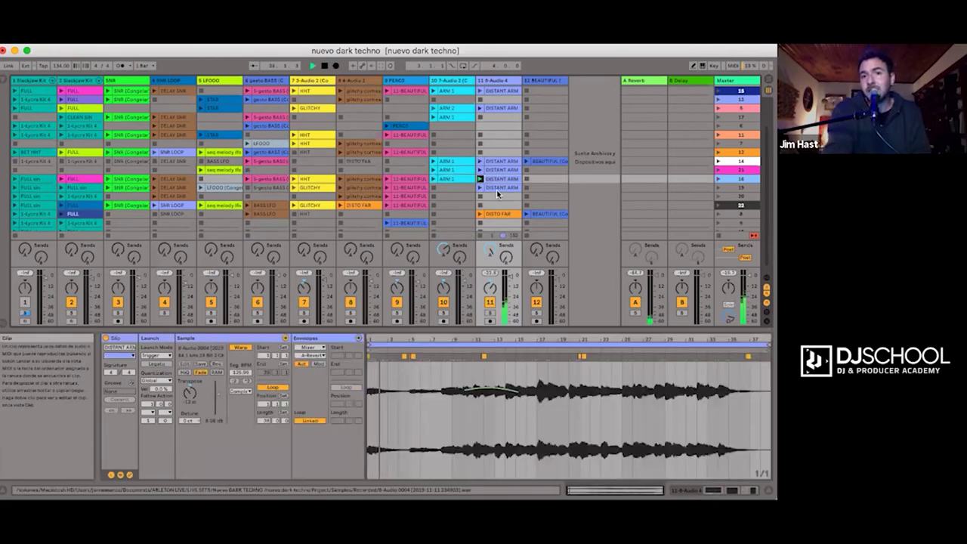
drag(430, 335, 429, 371)
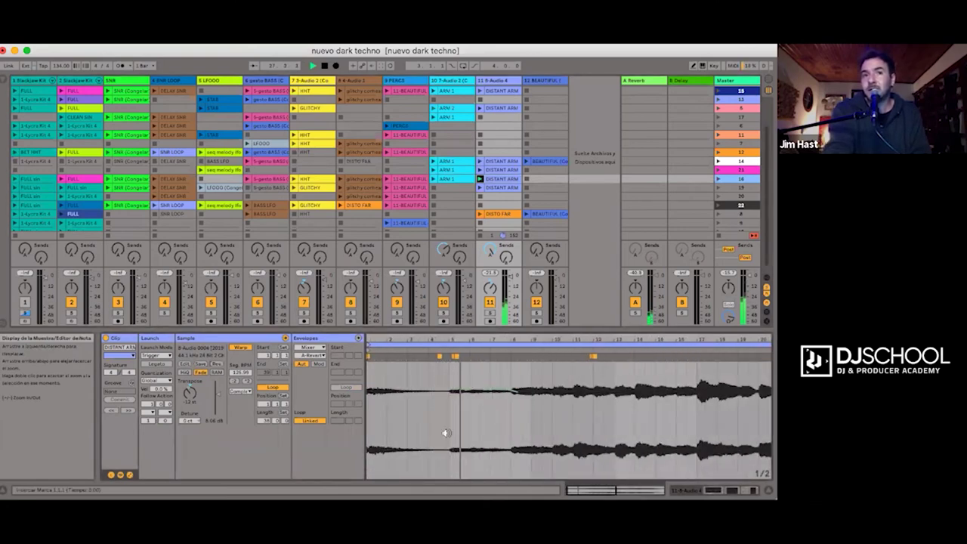
click(437, 180)
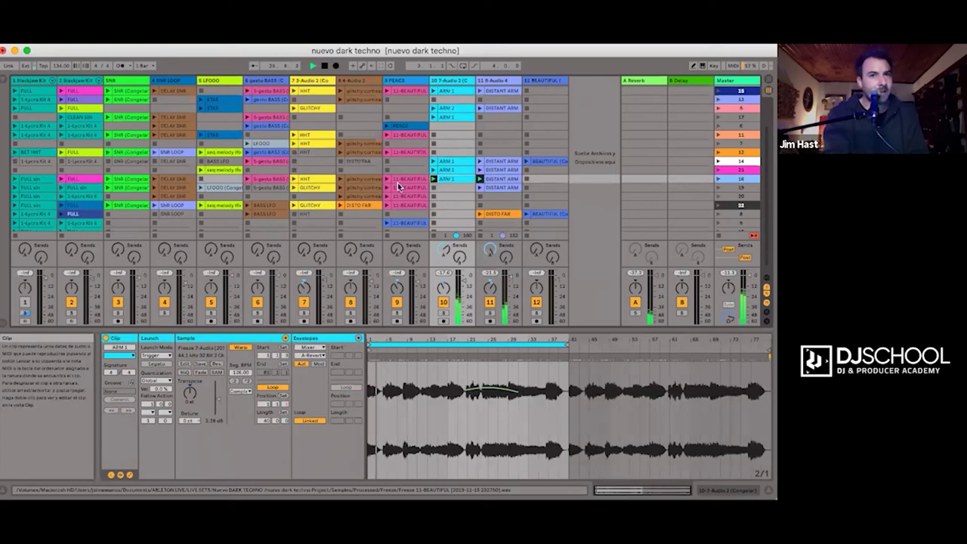
click(245, 183)
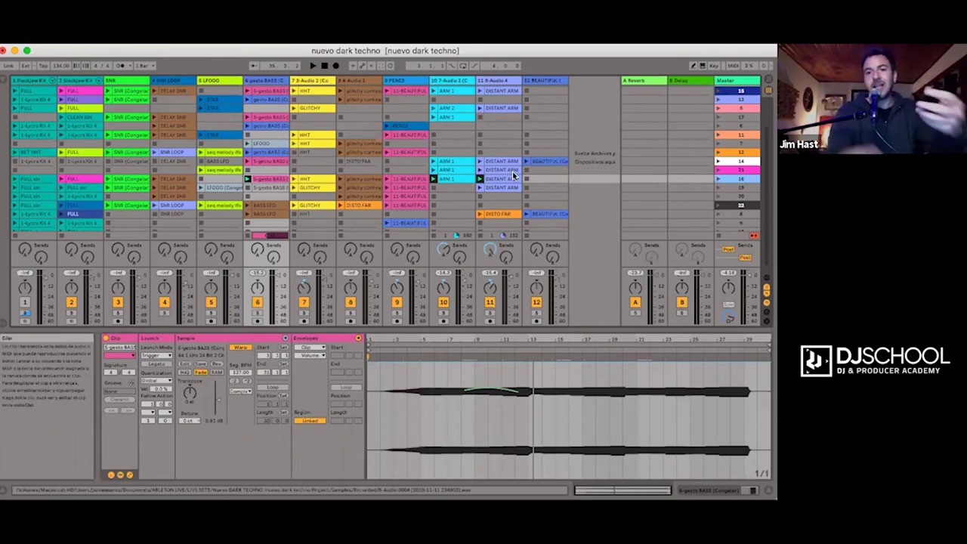
Add the HHT, glitchy, DELAY SNR and SNR clips from the light-blue scene below scene 21, finishing by launching the whole scene.
key(space)
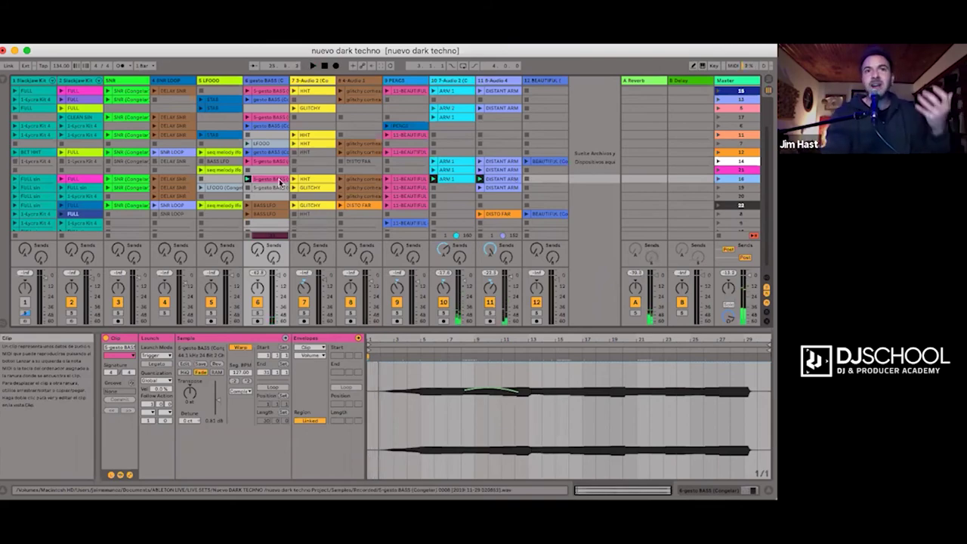
click(296, 179)
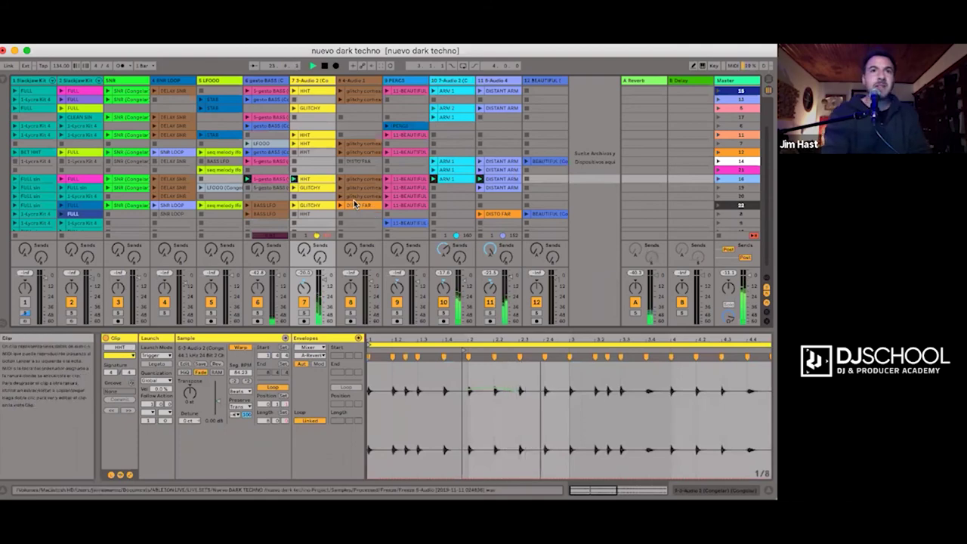
click(342, 180)
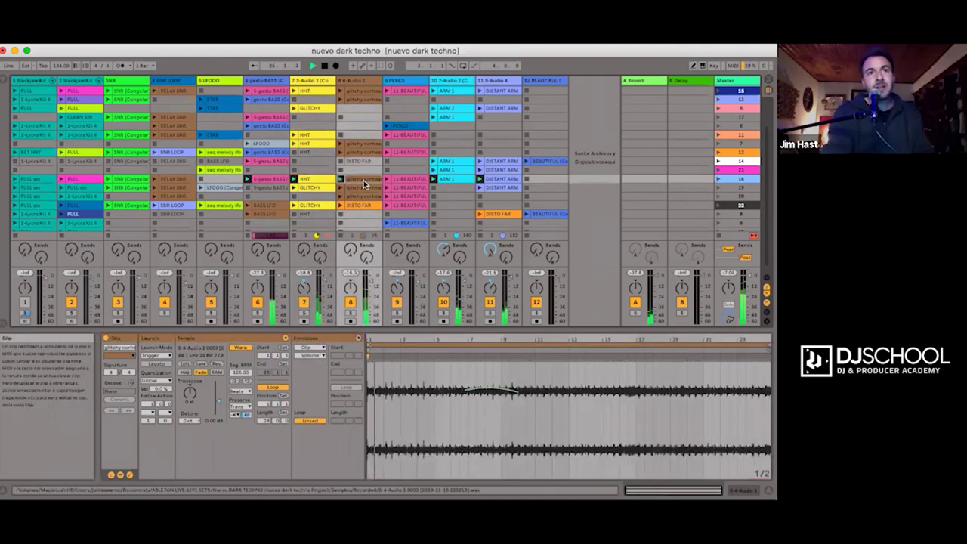
click(155, 179)
click(140, 187)
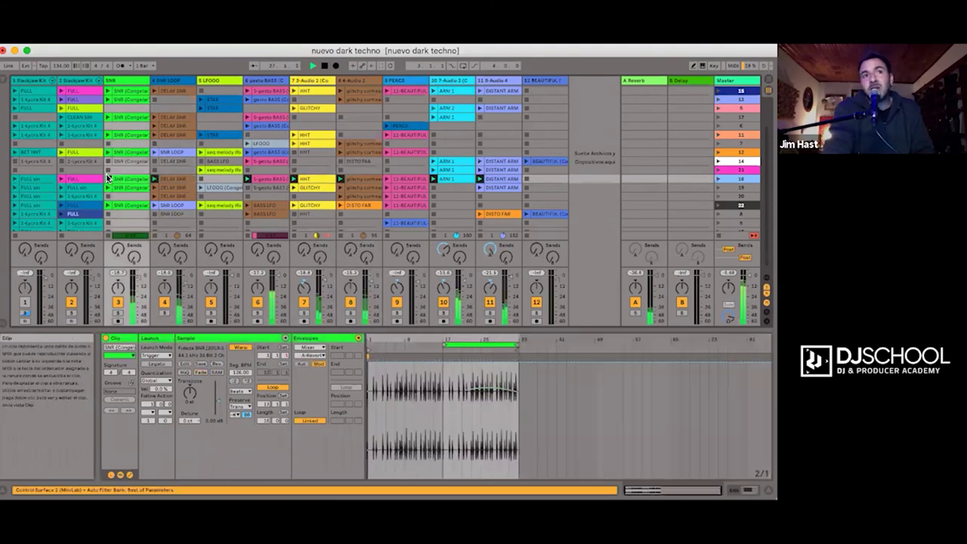
click(720, 179)
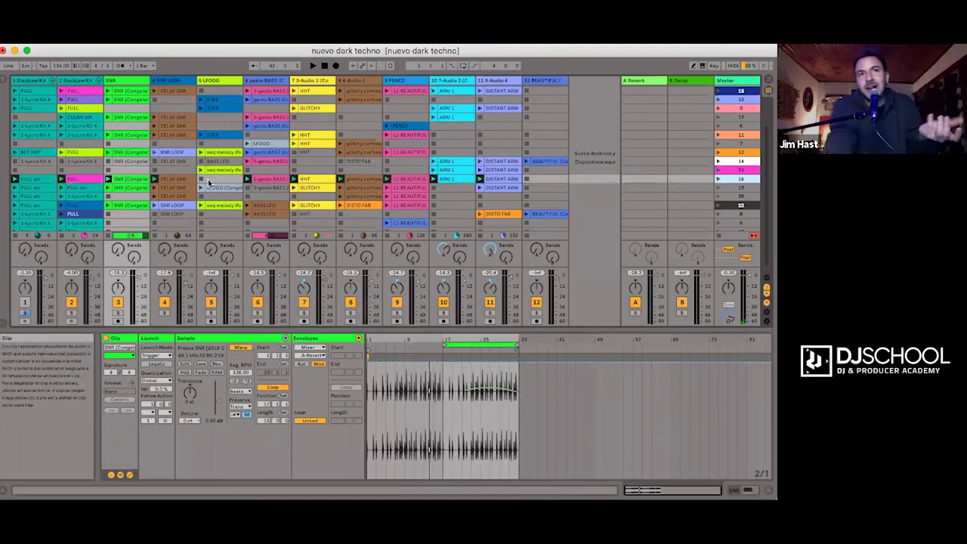
Compare the clips laid out in the Arrangement view with the Session view's clip grid, ending in the Session view.
key(Tab)
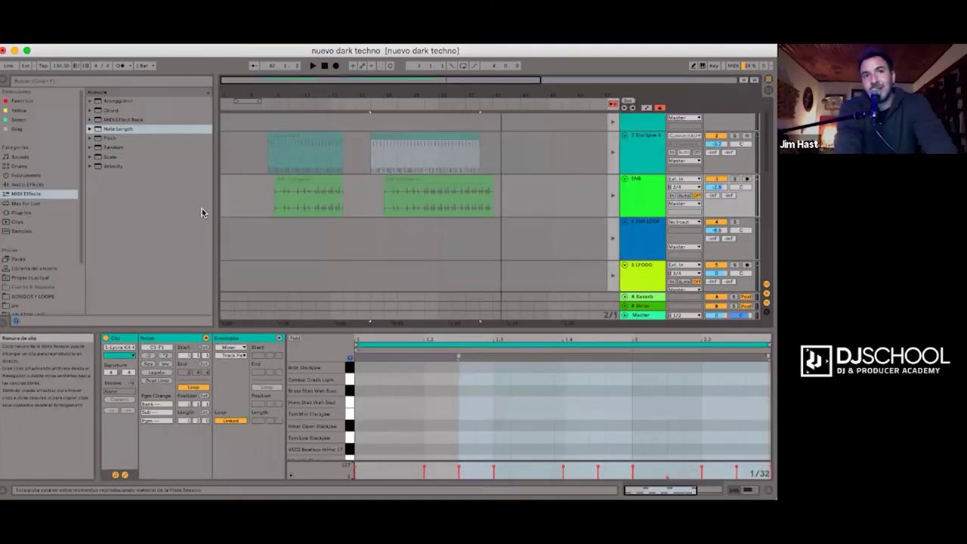
key(Tab)
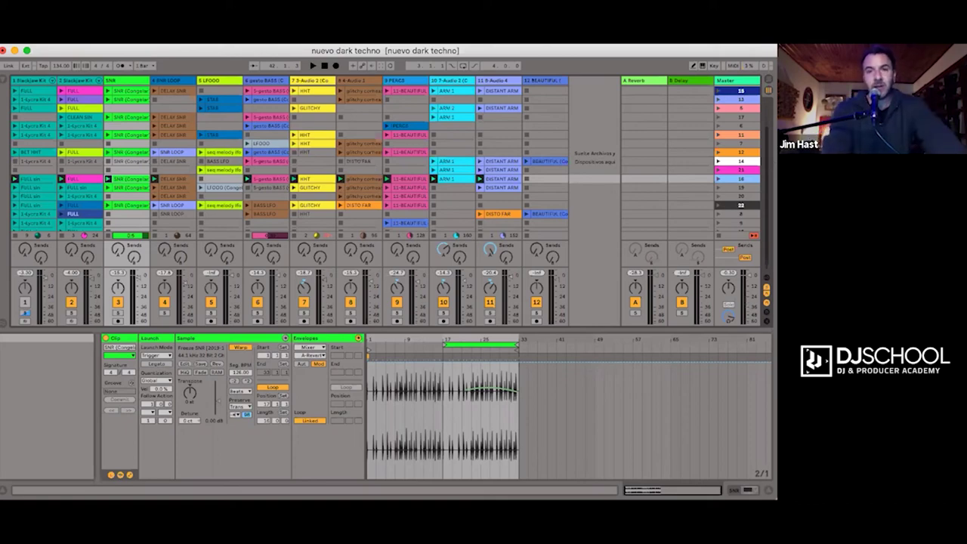
key(Tab)
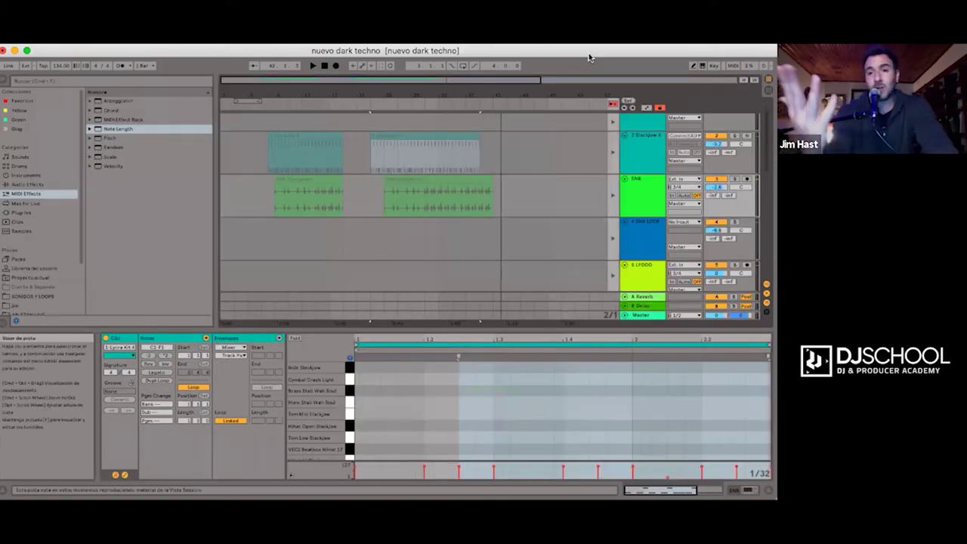
key(Tab)
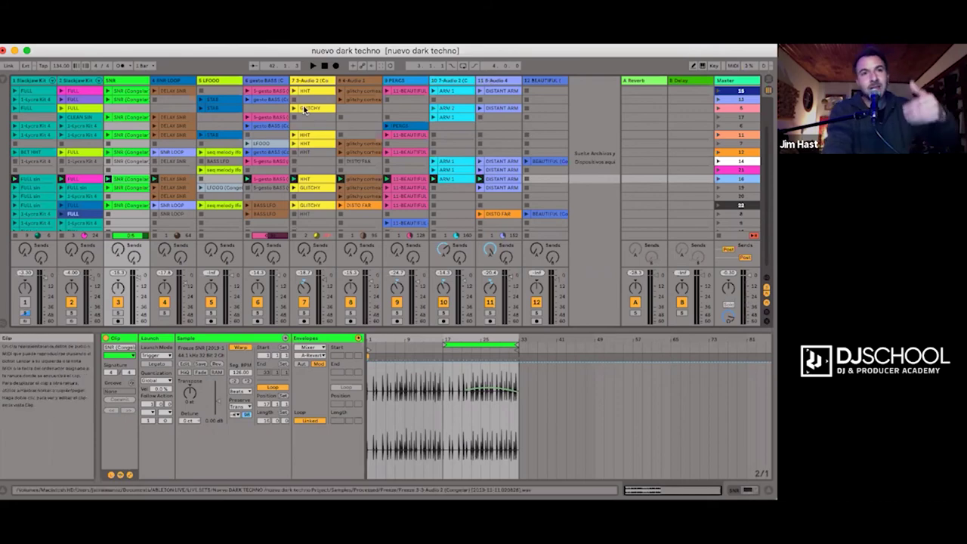
Play the scenes in order from scene 14 through 21, the light-blue scene, 19 and 20 to scene 22.
key(space)
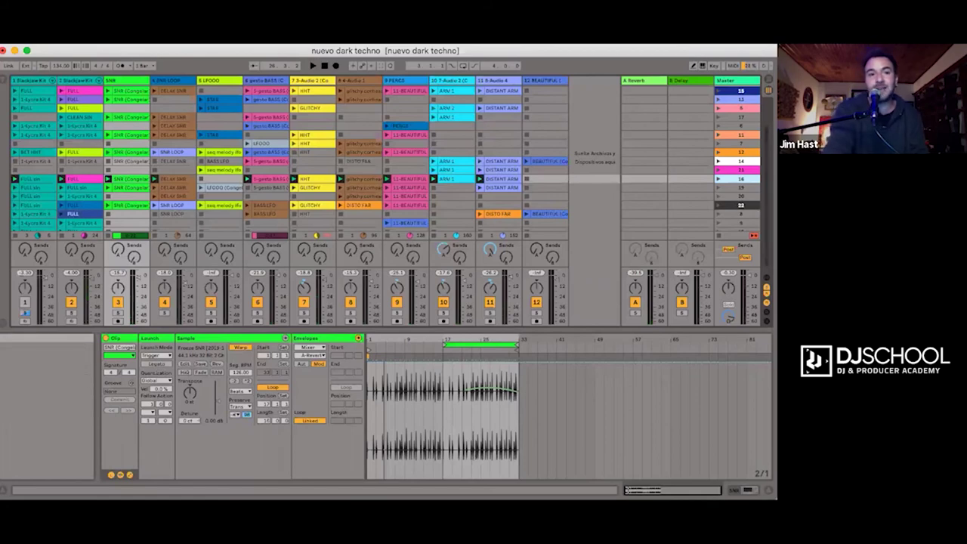
click(718, 161)
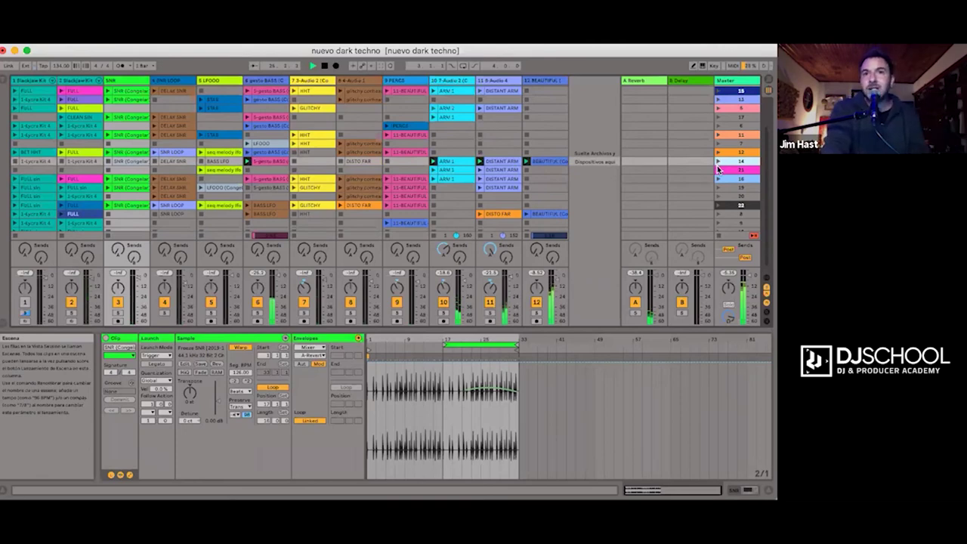
click(719, 169)
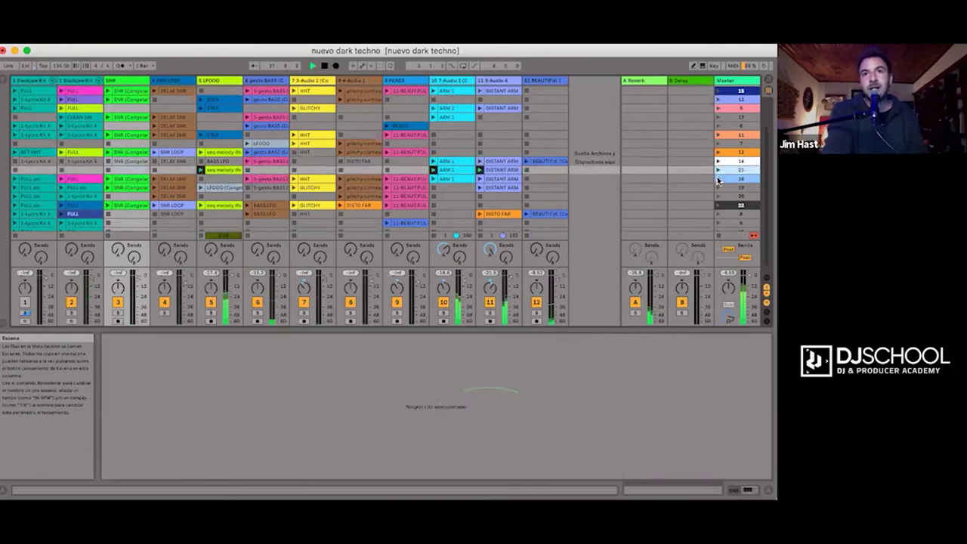
click(718, 179)
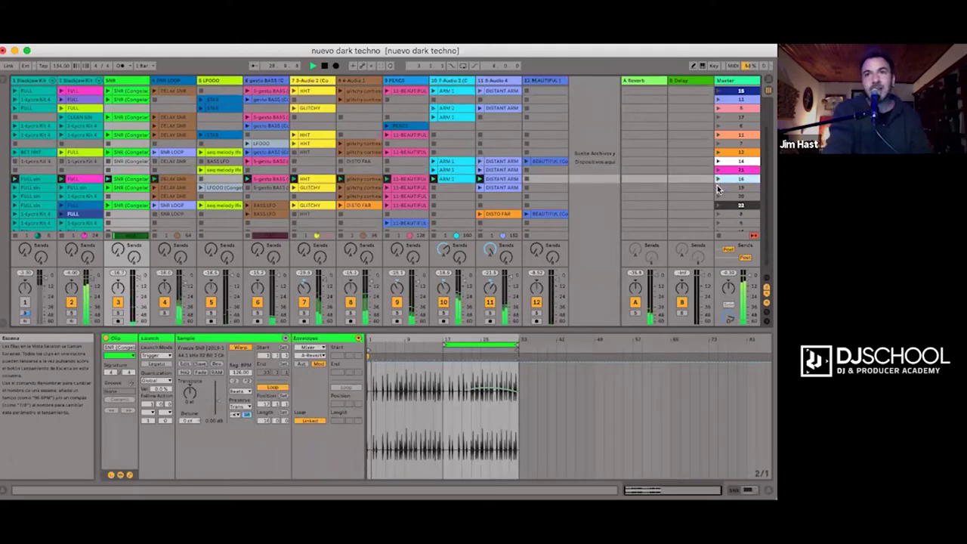
click(718, 188)
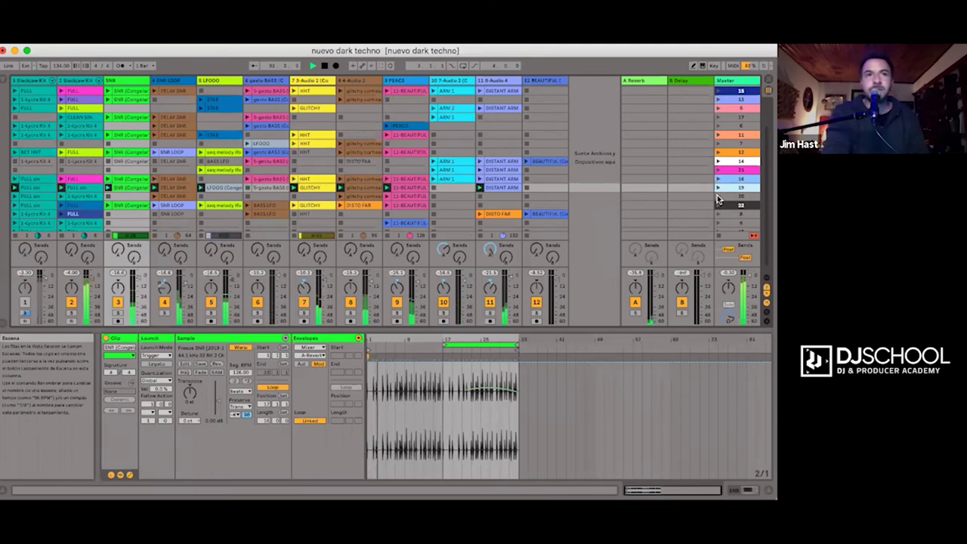
click(717, 196)
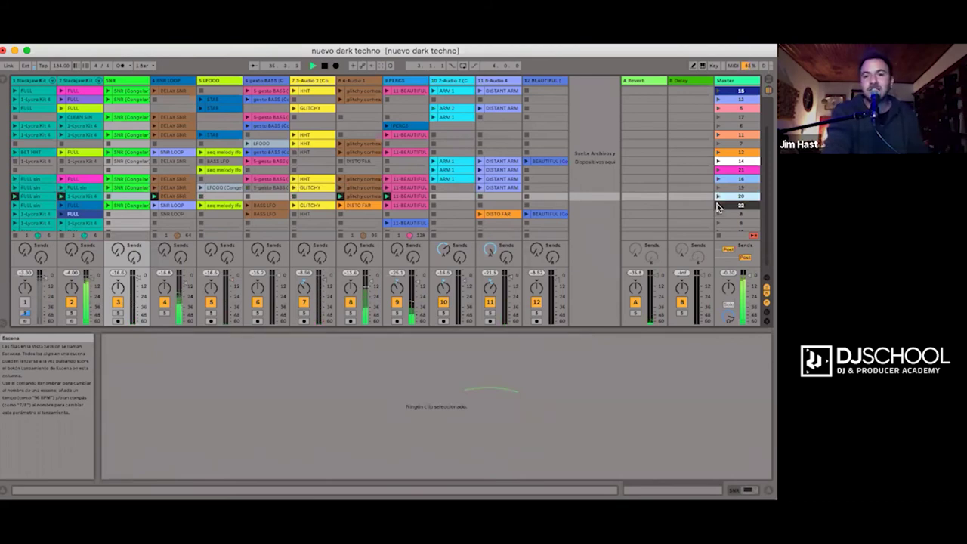
click(717, 203)
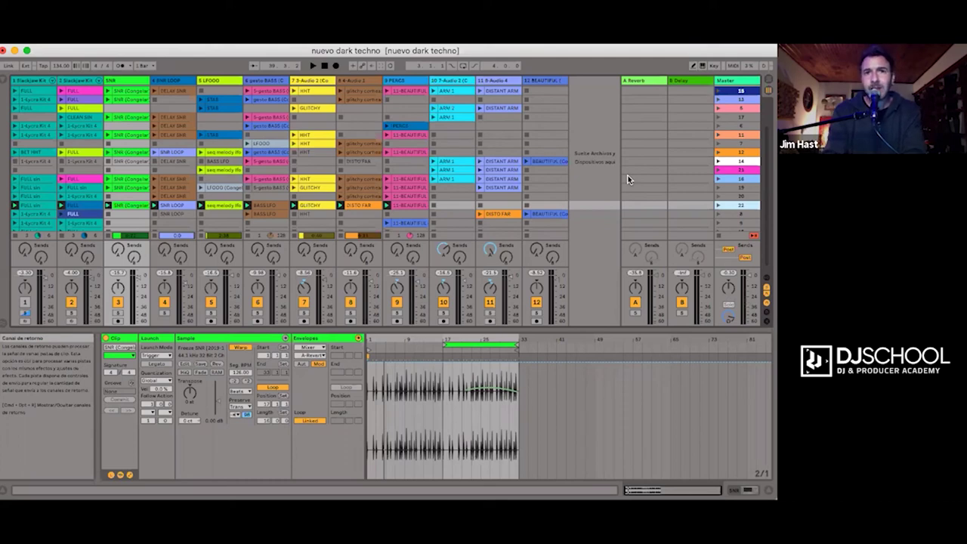
Show the drum rack of the second Slackjaw Kit track and select its Cymbal Crash pad.
click(601, 171)
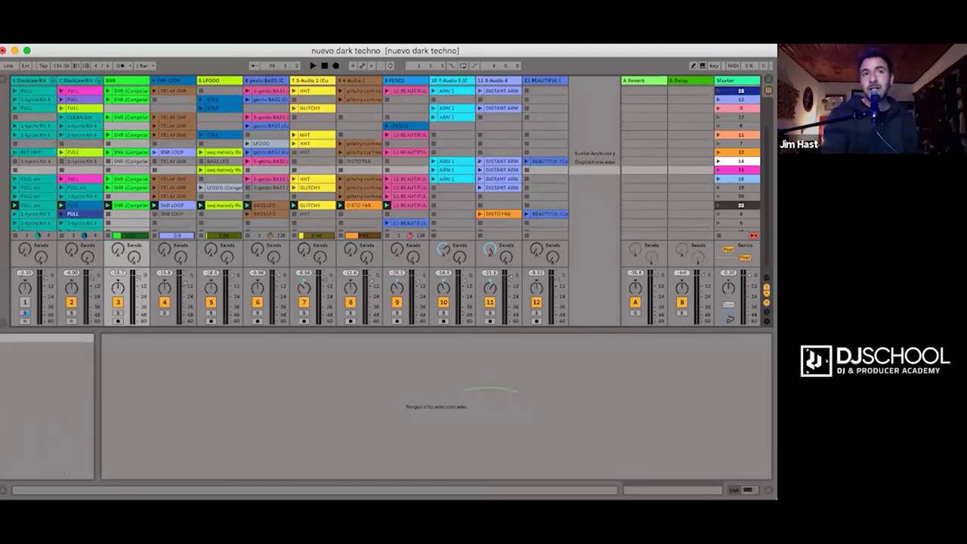
click(72, 82)
click(72, 82)
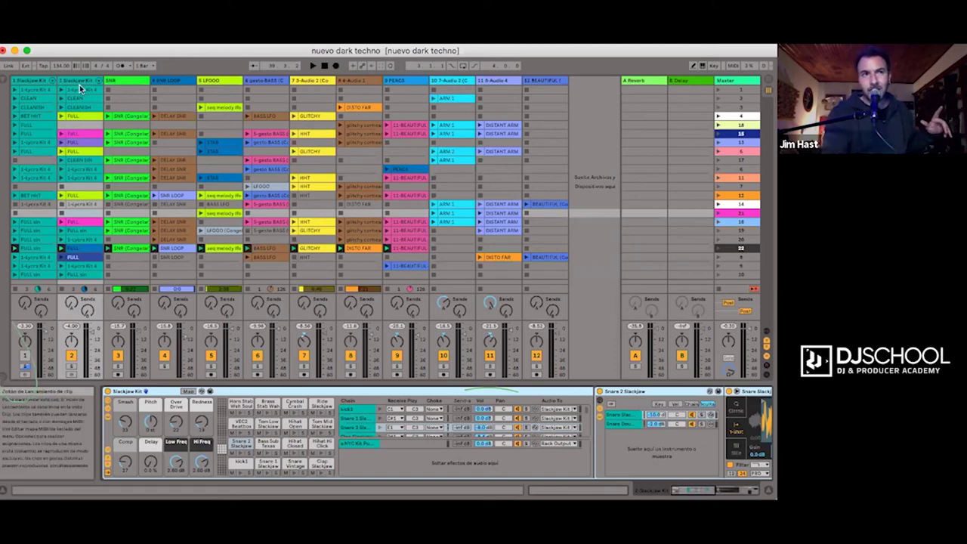
click(296, 408)
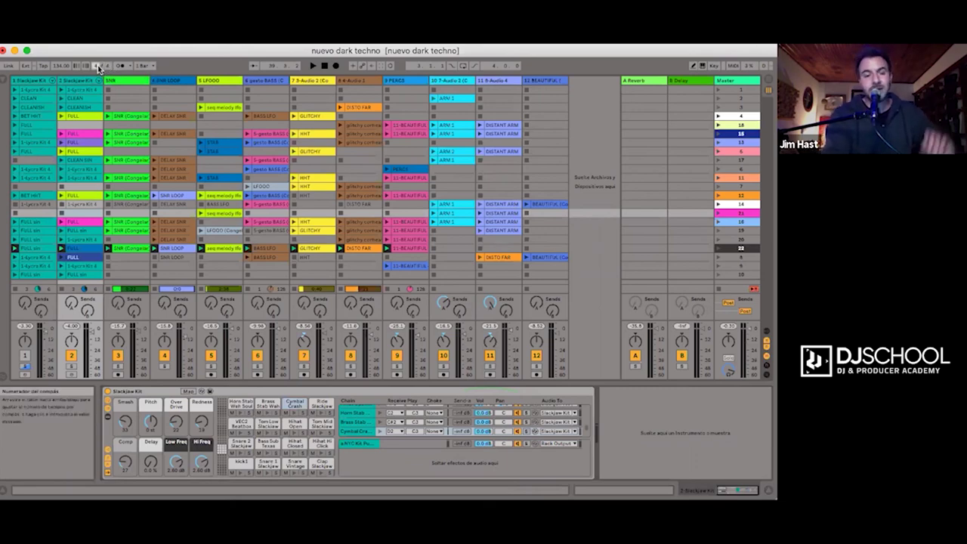
Try inserting a time signature change in the Arrangement above the second Slackjaw Kit clip, undo it, and return to Session view.
key(Tab)
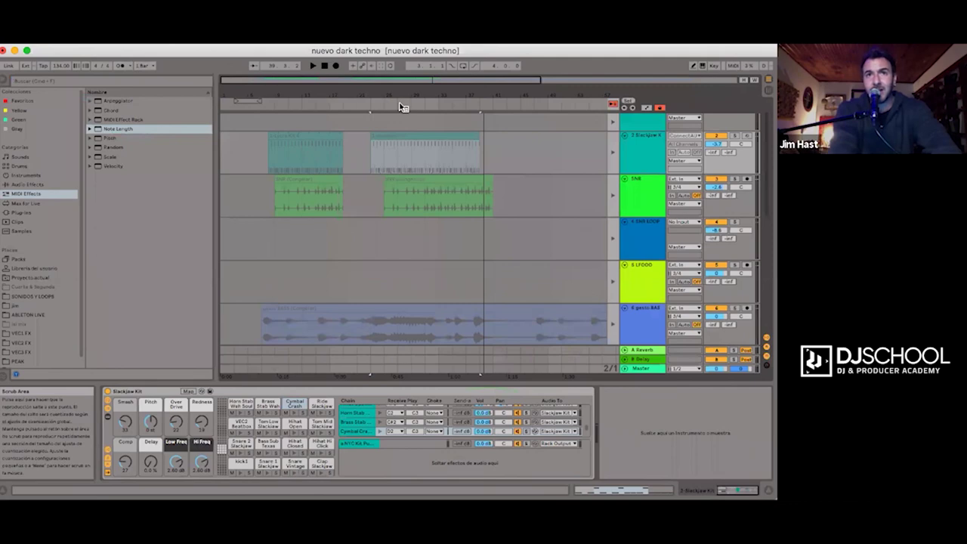
right_click(400, 106)
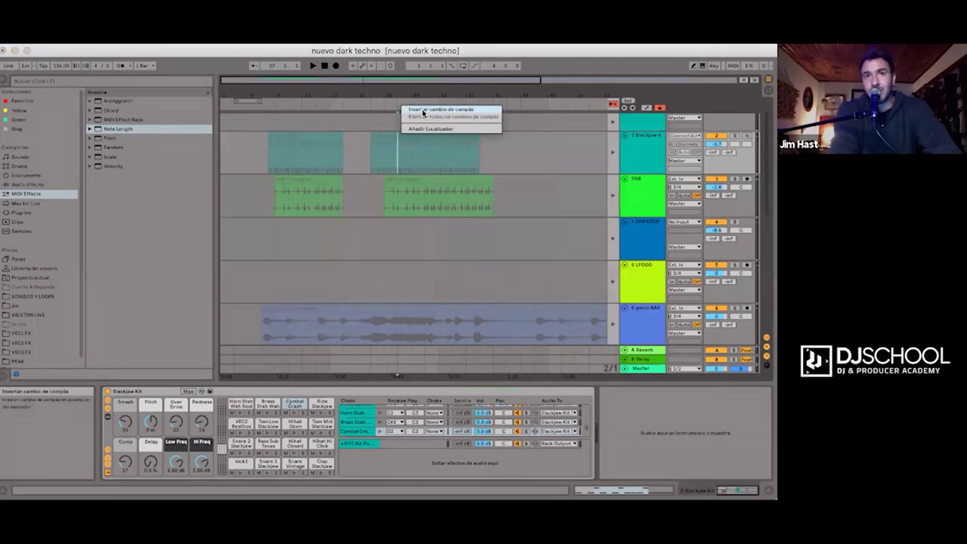
click(423, 112)
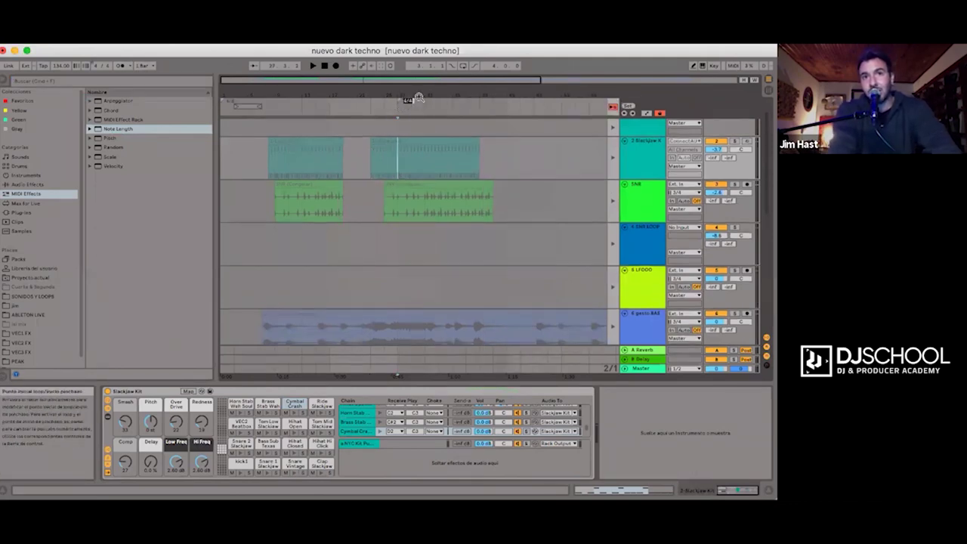
key(super+z)
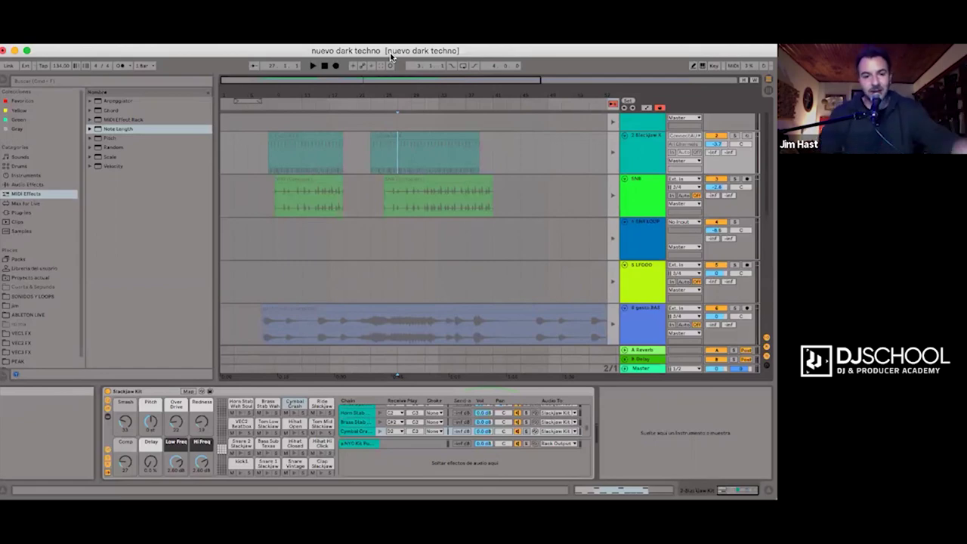
key(Tab)
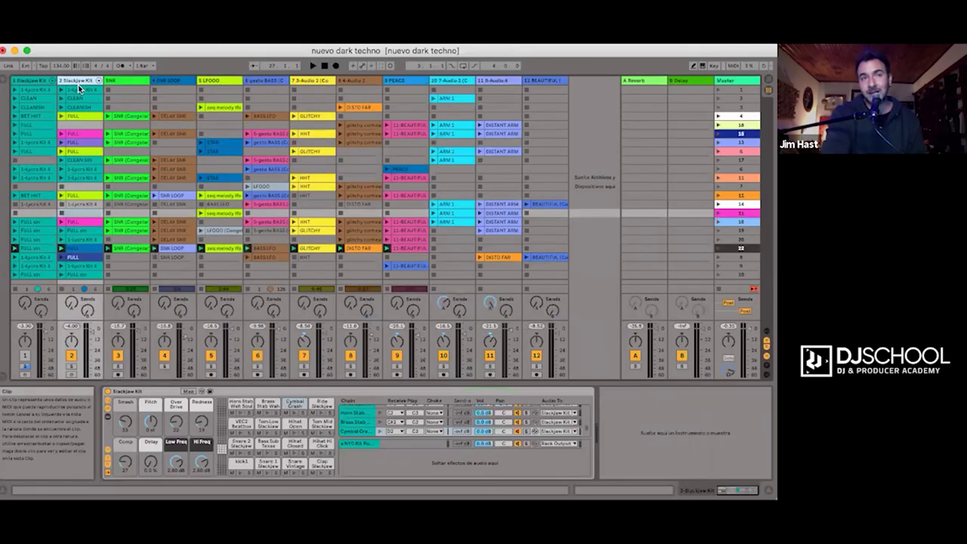
Show the browser's Drums category and preview several kits, including Mt Dill Kit, SessionDry Kit and Hot Rod Kit.
click(3, 79)
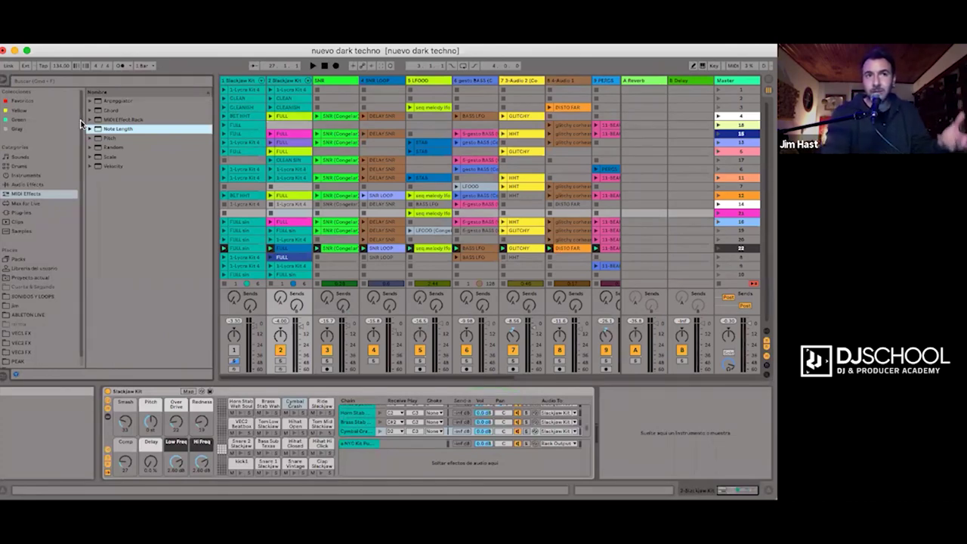
click(30, 167)
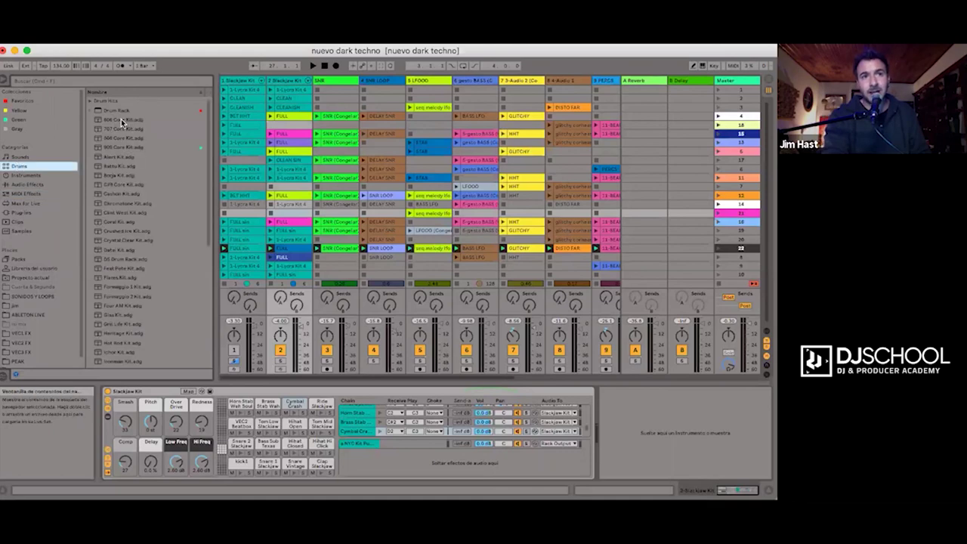
scroll(153, 192, down, 8)
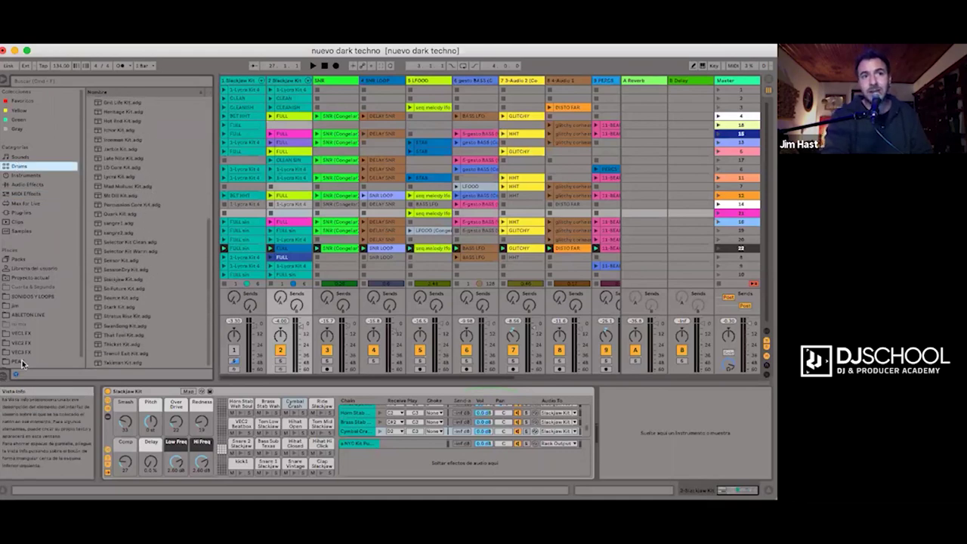
click(138, 193)
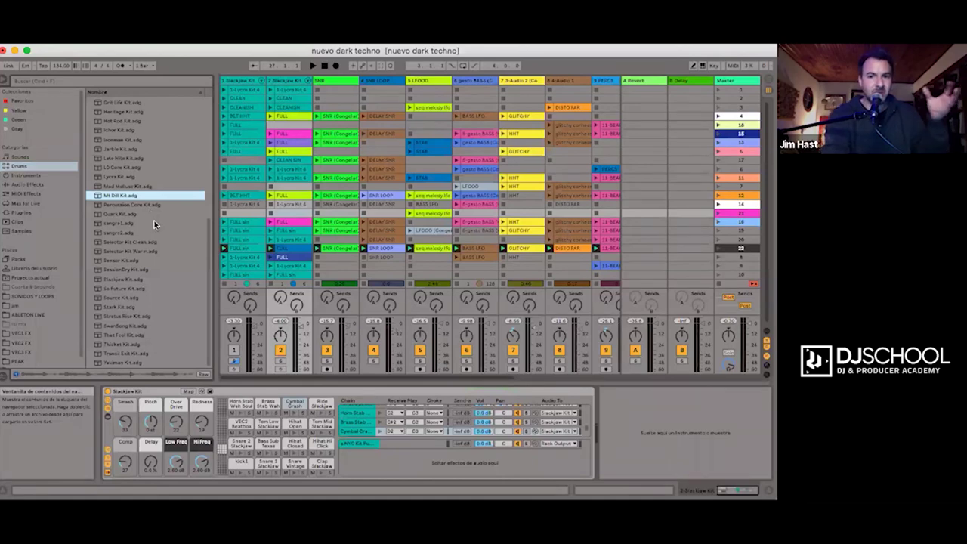
click(154, 221)
click(163, 270)
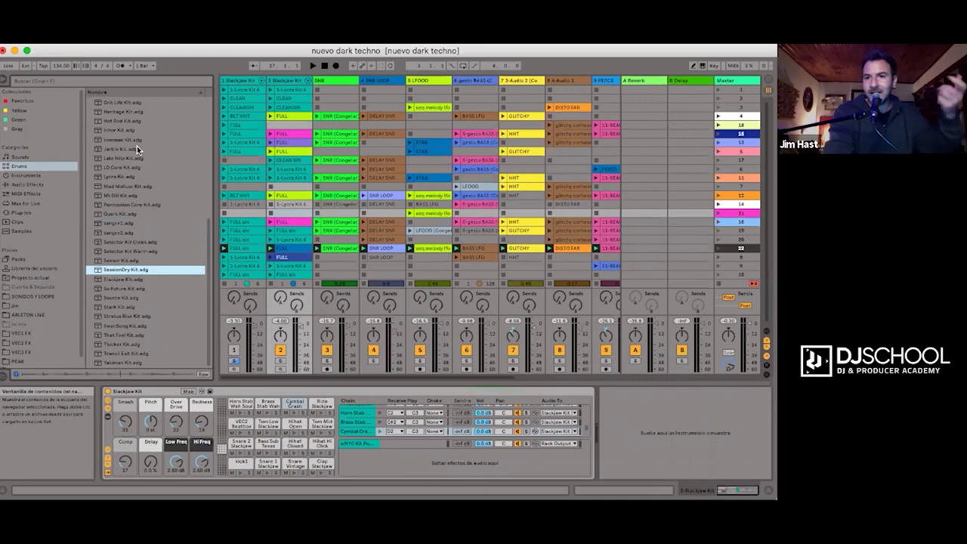
click(135, 122)
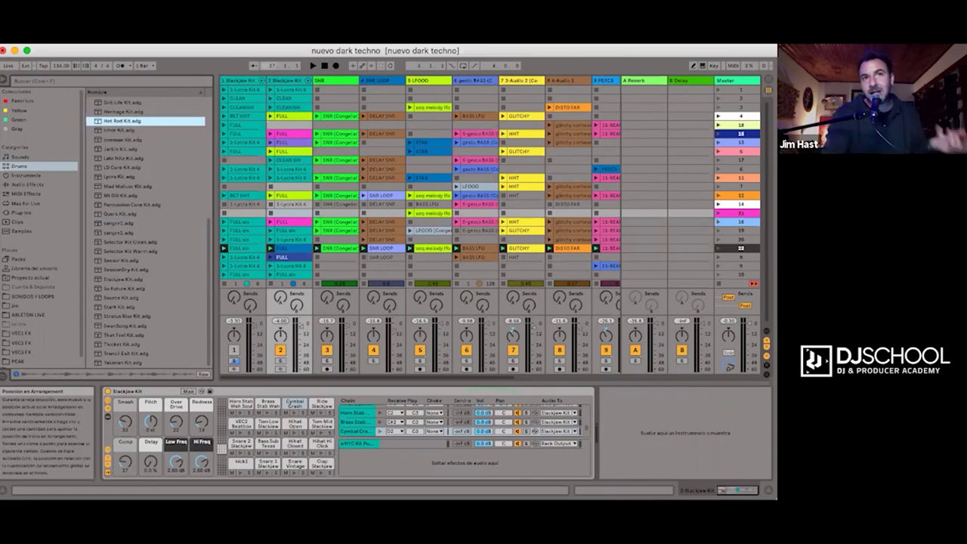
Select the second Slackjaw Kit track and show the browser's Sounds category.
click(295, 78)
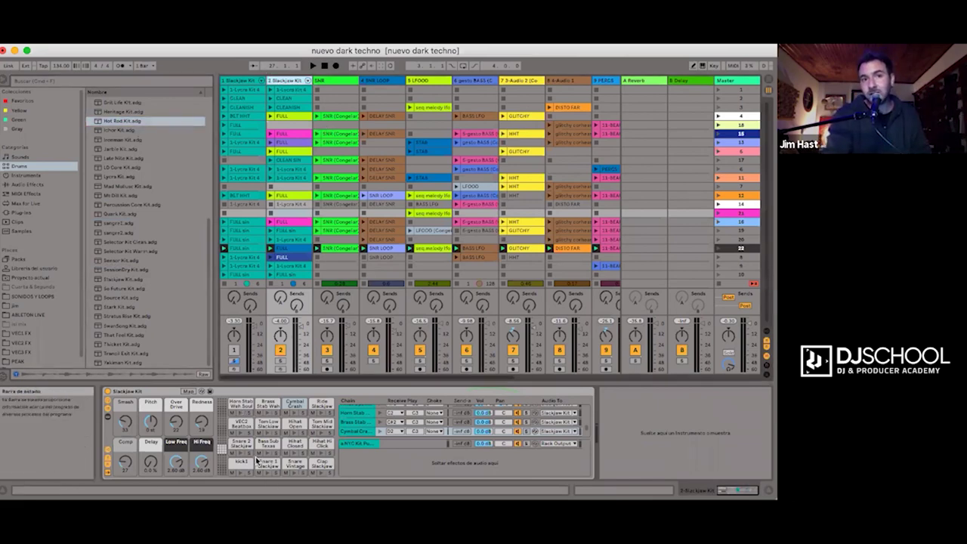
click(30, 229)
scroll(164, 200, down, 8)
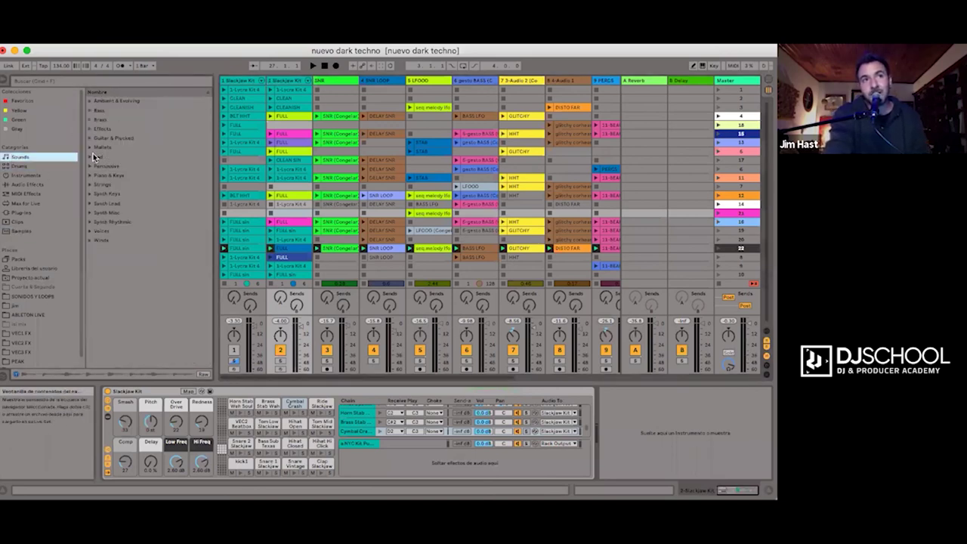
Expand the Drum Hits folder in the browser's Drums category and select its Cymbal and Conga subfolders in turn.
click(12, 167)
scroll(197, 160, up, 10)
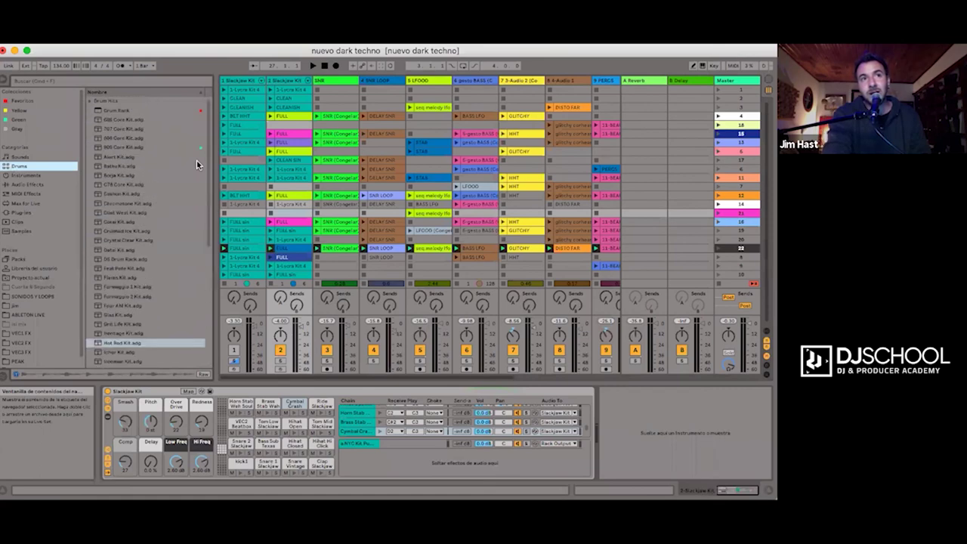
click(89, 99)
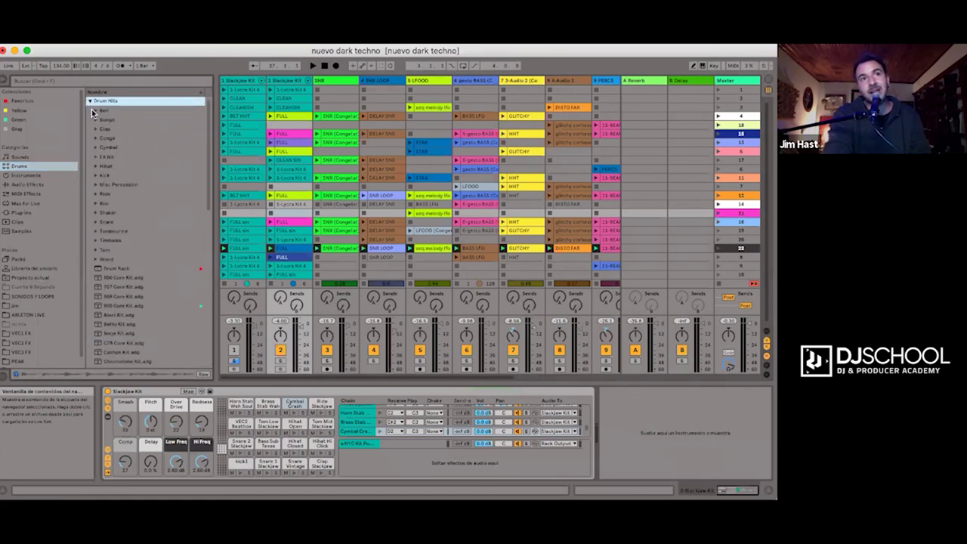
key(Right)
click(98, 147)
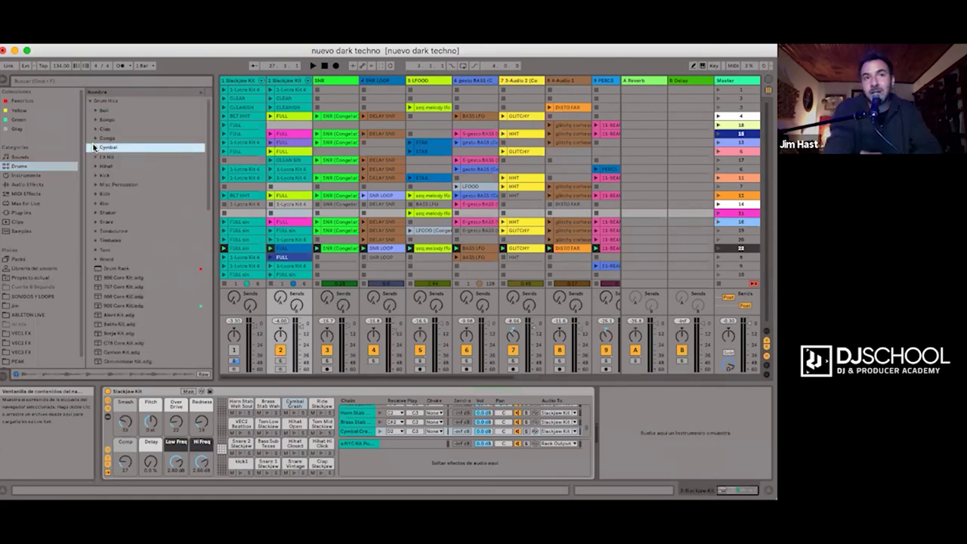
click(96, 139)
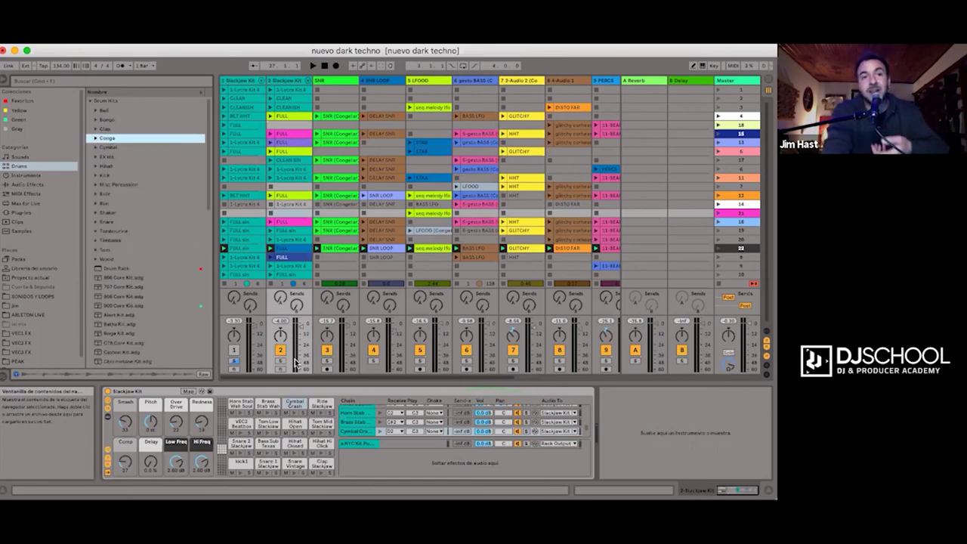